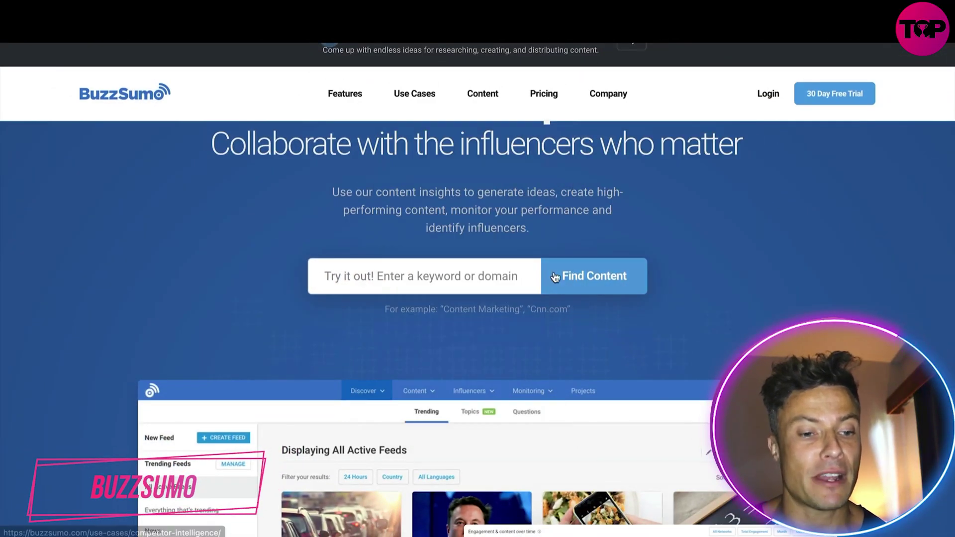
Search BuzzSumo for top content about 'fishing' and scroll through the results
left_click(413, 276)
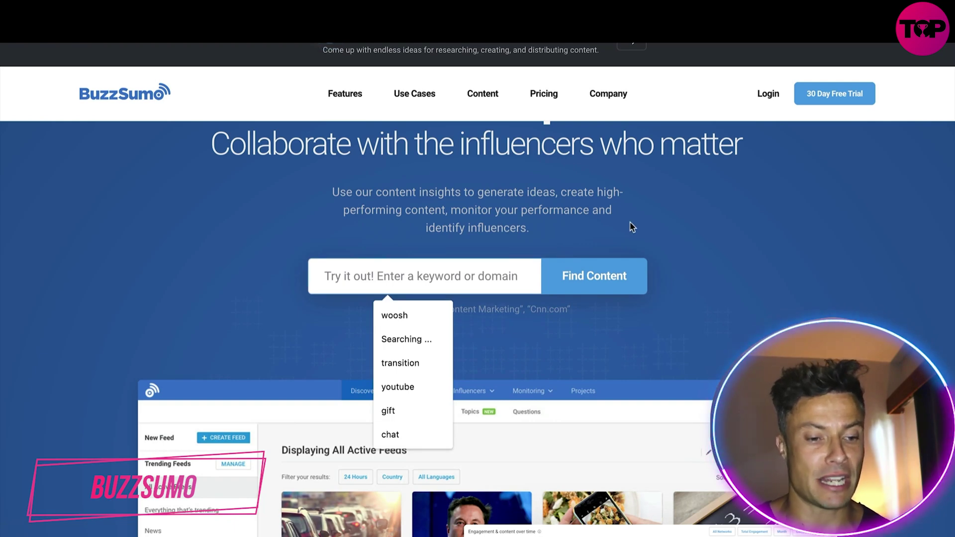
type("fishing")
key("Return")
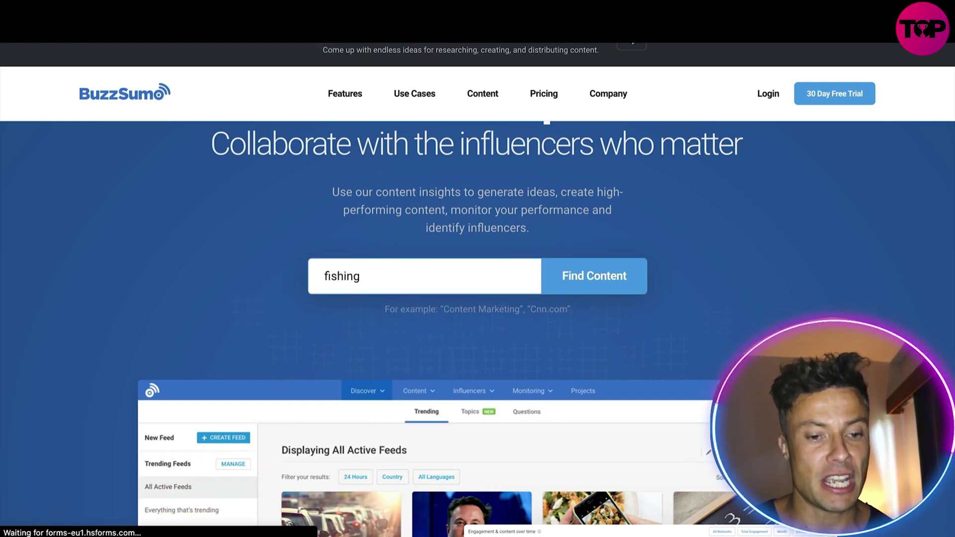
left_click(591, 282)
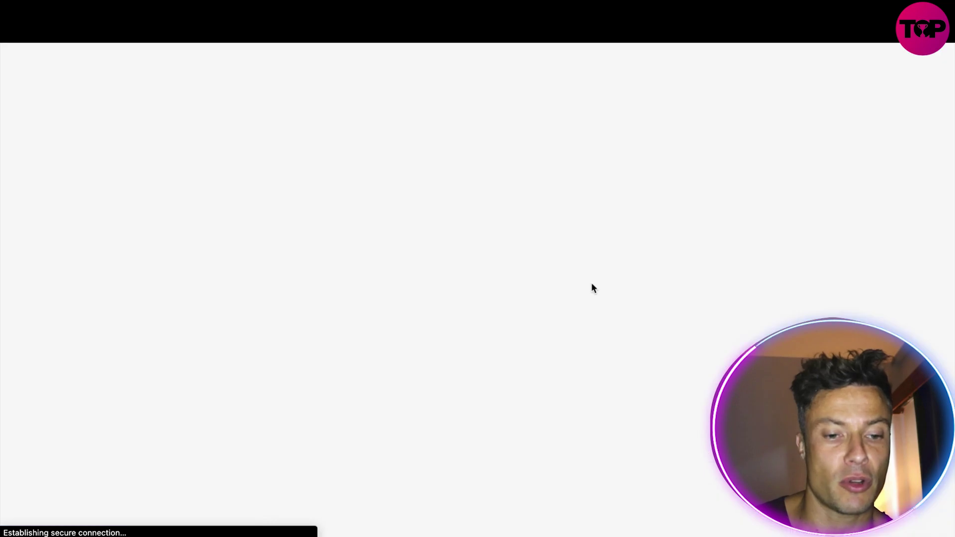
scroll(573, 246, "down", 2)
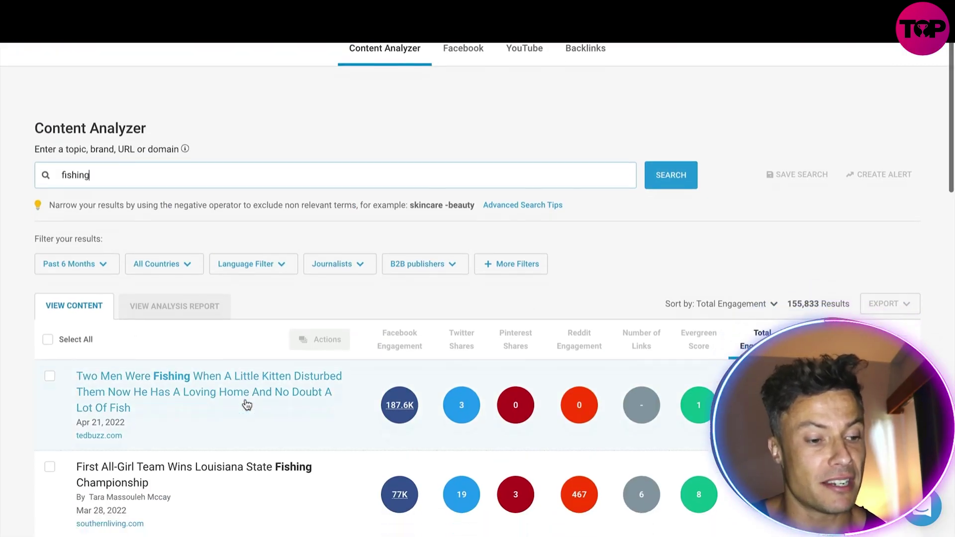
scroll(366, 344, "down", 2)
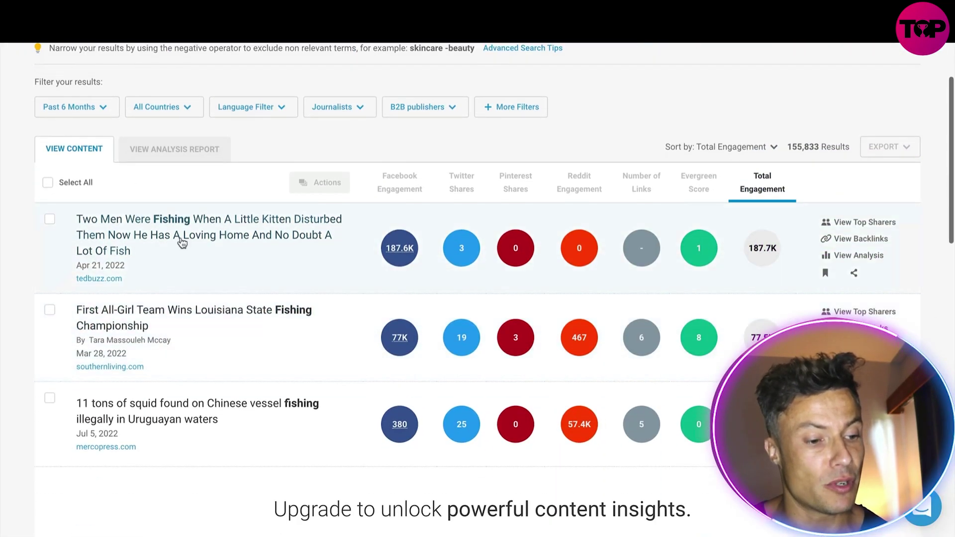
scroll(350, 324, "down", 2)
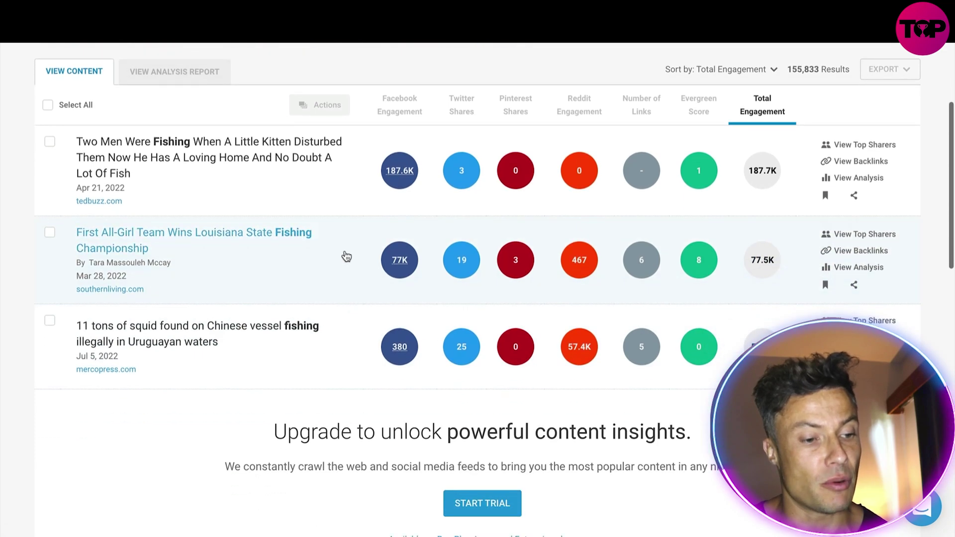
scroll(357, 251, "up", 1)
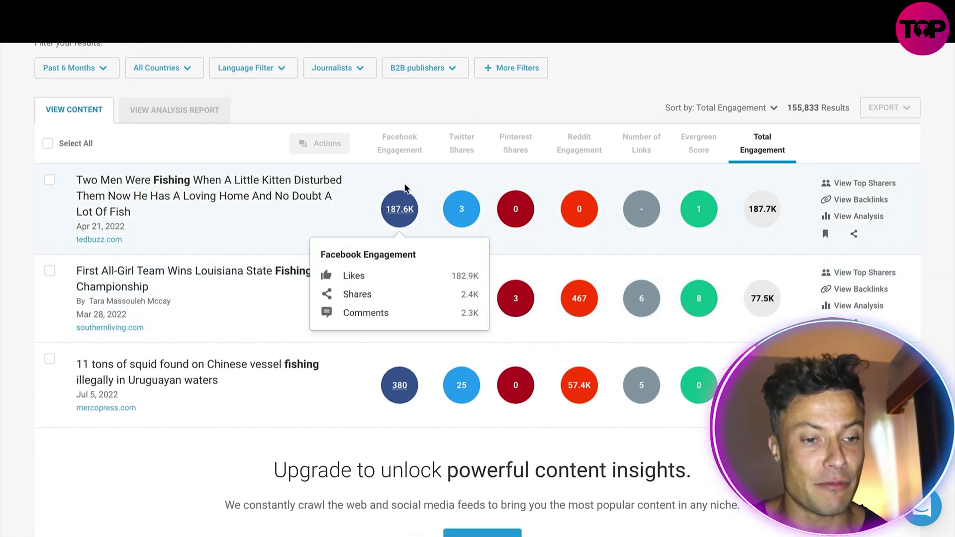
Browse the Content Analyzer's crypto articles, led by 'Crypto Loans Without Collateral' at 813.3K engagement
mouse_move(399, 211)
mouse_move(401, 390)
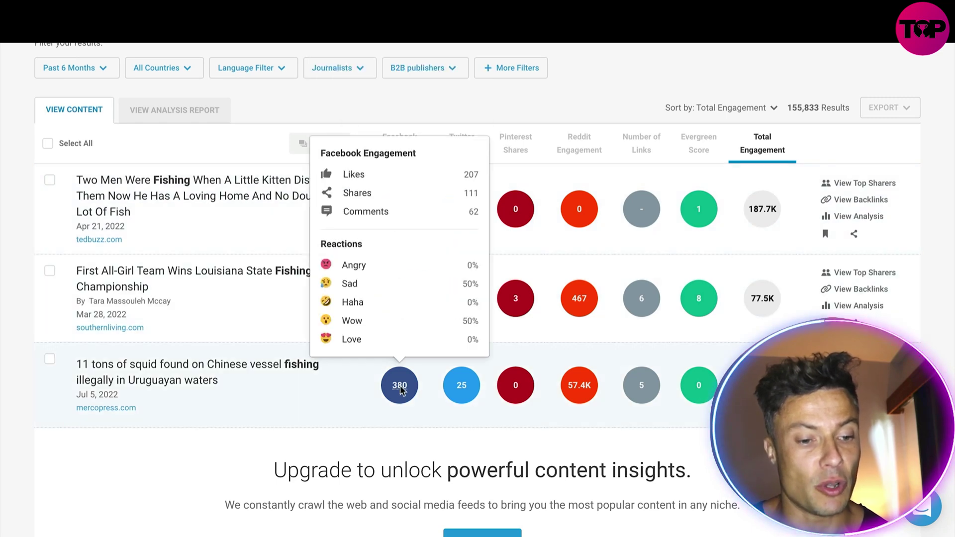
scroll(547, 224, "down", 1)
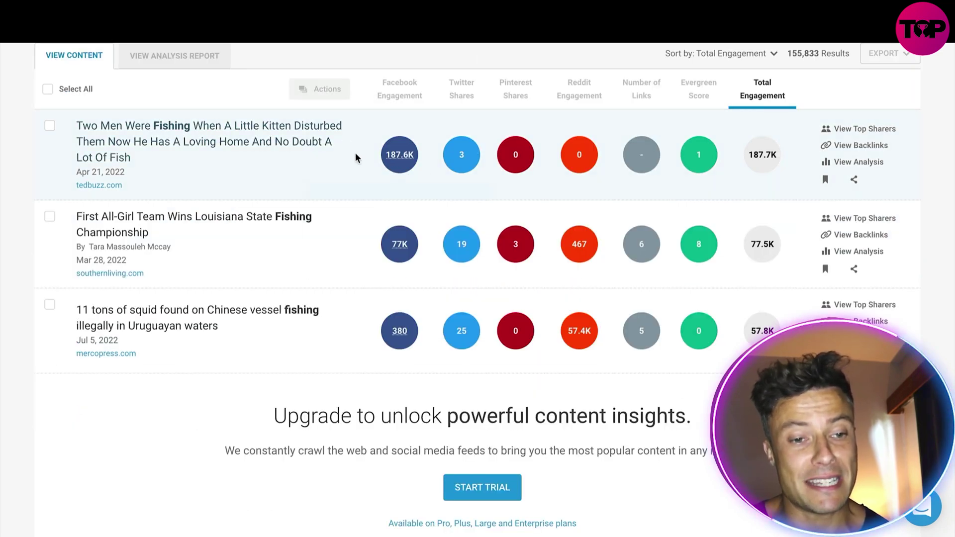
mouse_move(422, 145)
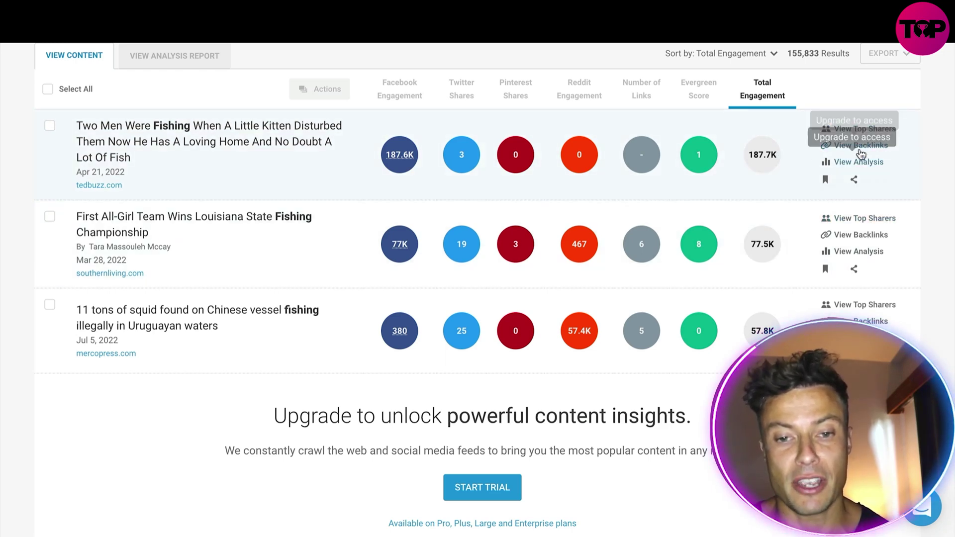
scroll(633, 187, "down", 1)
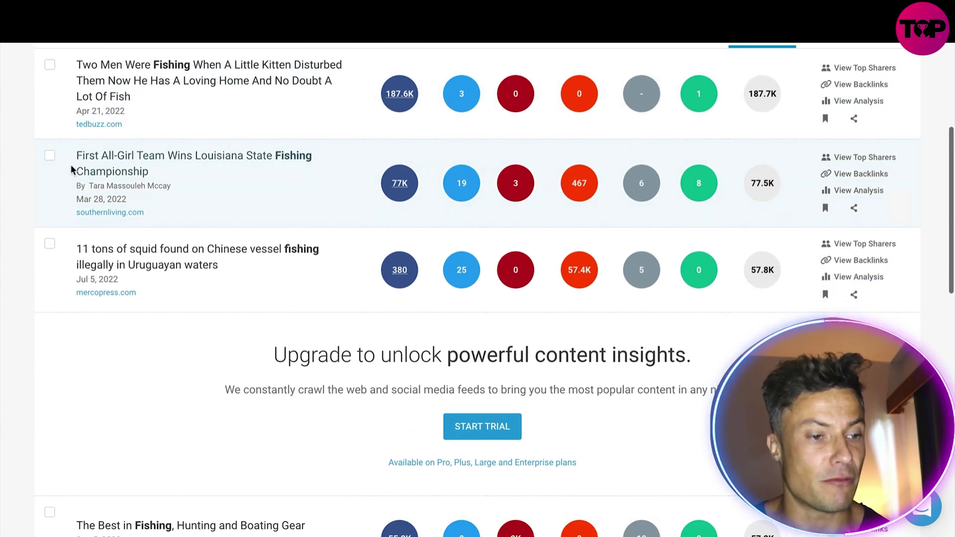
scroll(335, 171, "down", 2)
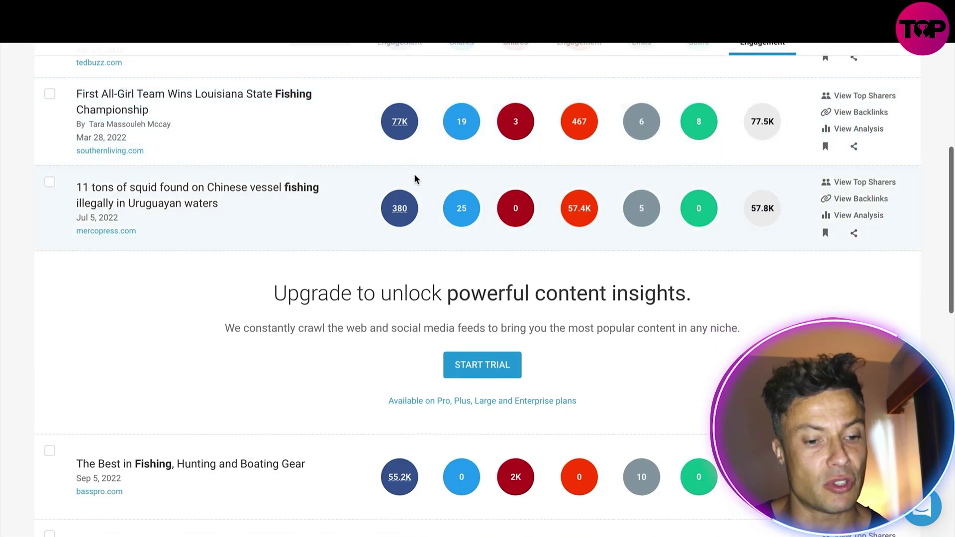
scroll(419, 174, "up", 4)
scroll(405, 169, "up", 5)
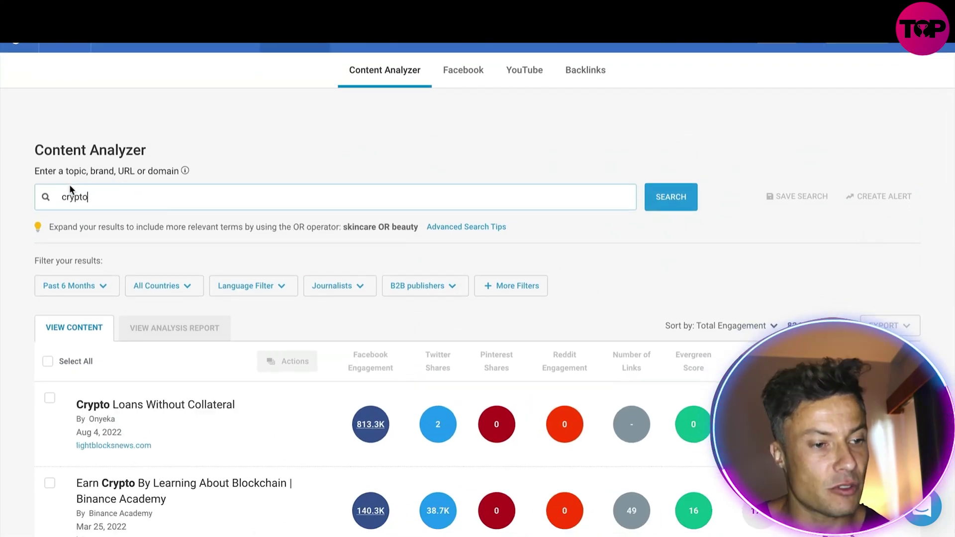
Limit the crypto results to Past Week and review the 22,093 results
left_click(97, 281)
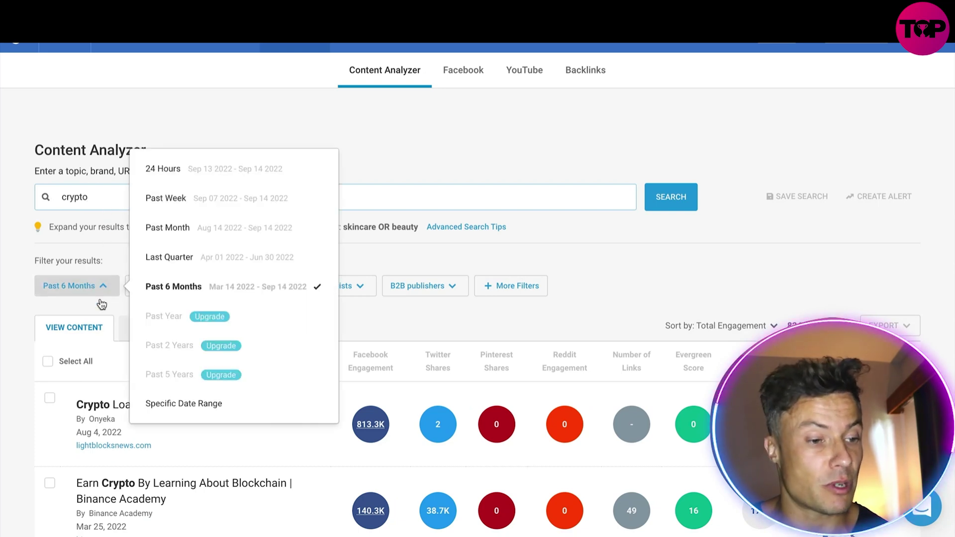
left_click(231, 196)
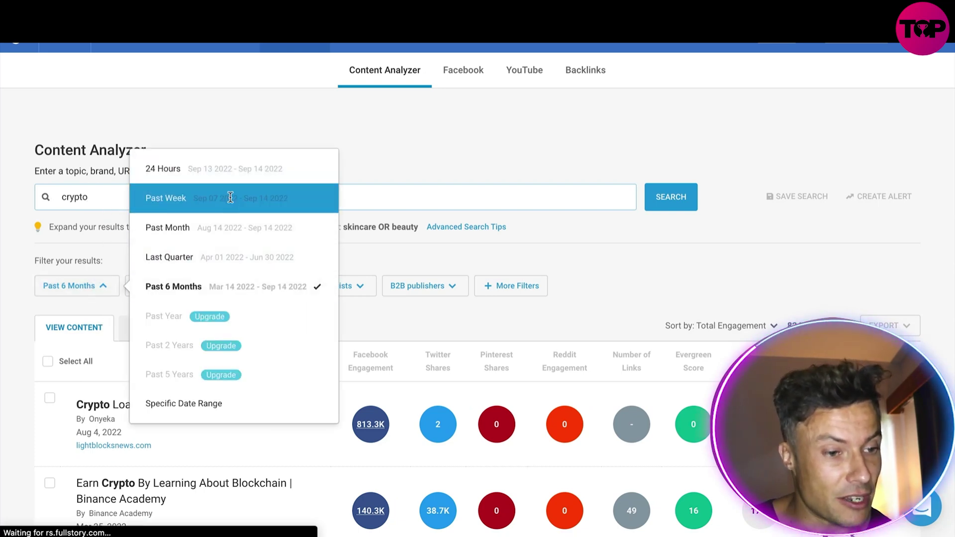
scroll(234, 207, "down", 5)
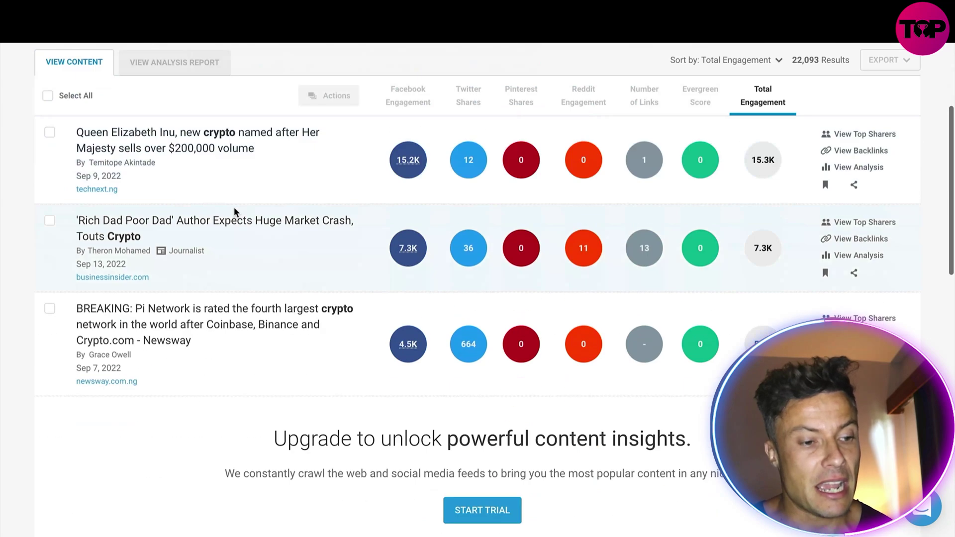
scroll(245, 179, "up", 2)
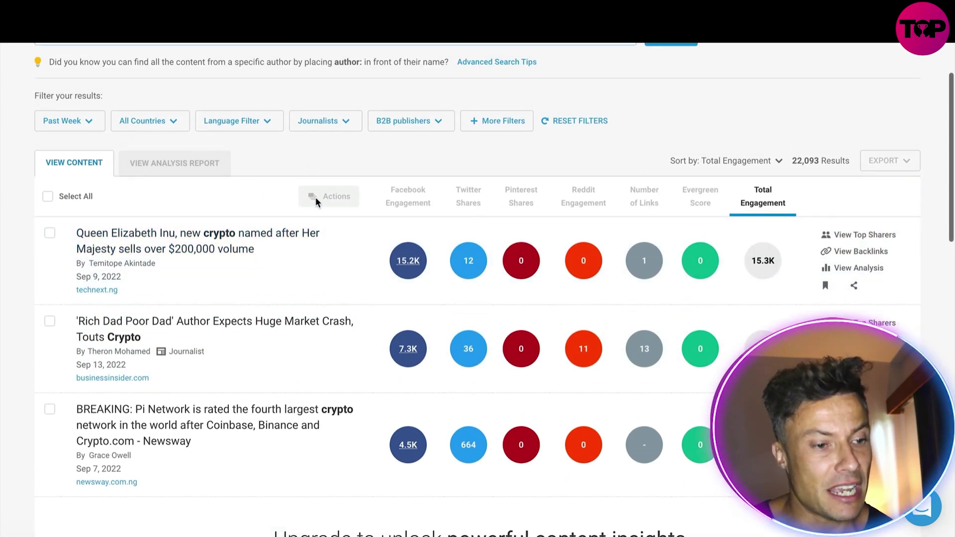
scroll(348, 239, "down", 2)
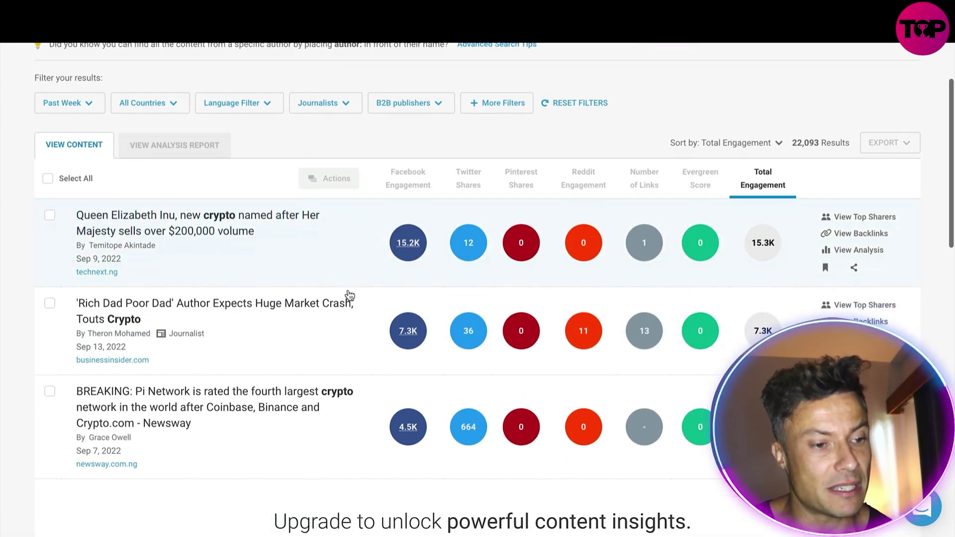
scroll(295, 201, "down", 2)
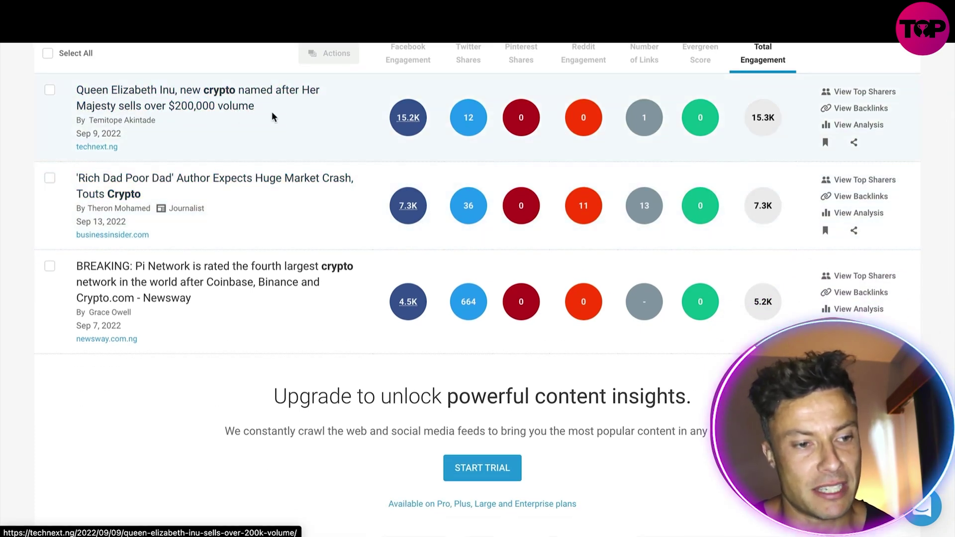
scroll(299, 129, "down", 1)
scroll(299, 130, "down", 1)
scroll(347, 164, "up", 2)
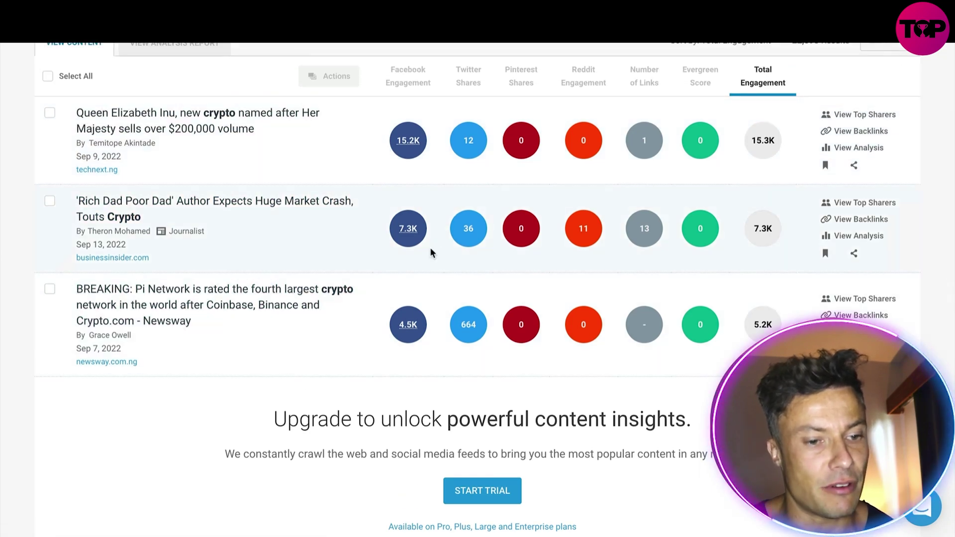
scroll(435, 193, "up", 1)
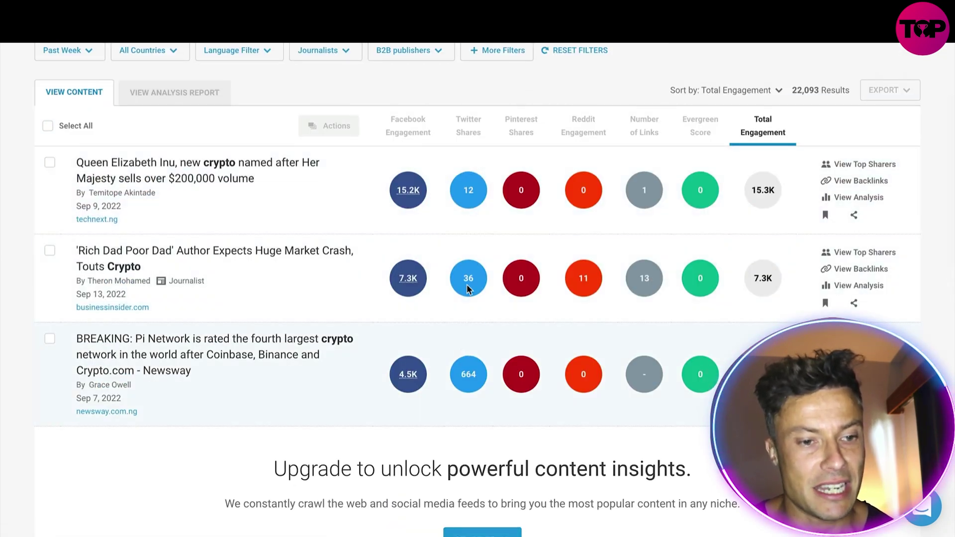
scroll(470, 204, "up", 5)
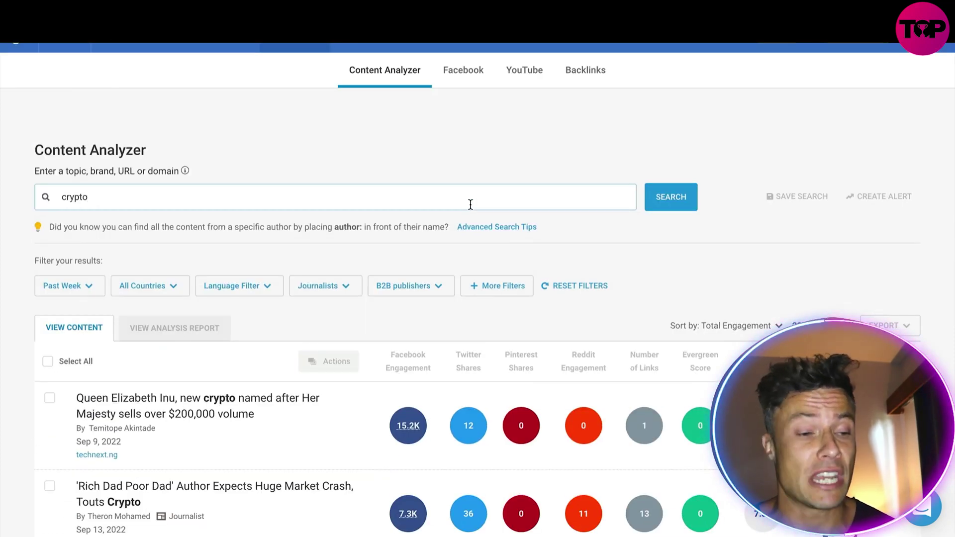
scroll(470, 204, "down", 1)
scroll(485, 80, "up", 1)
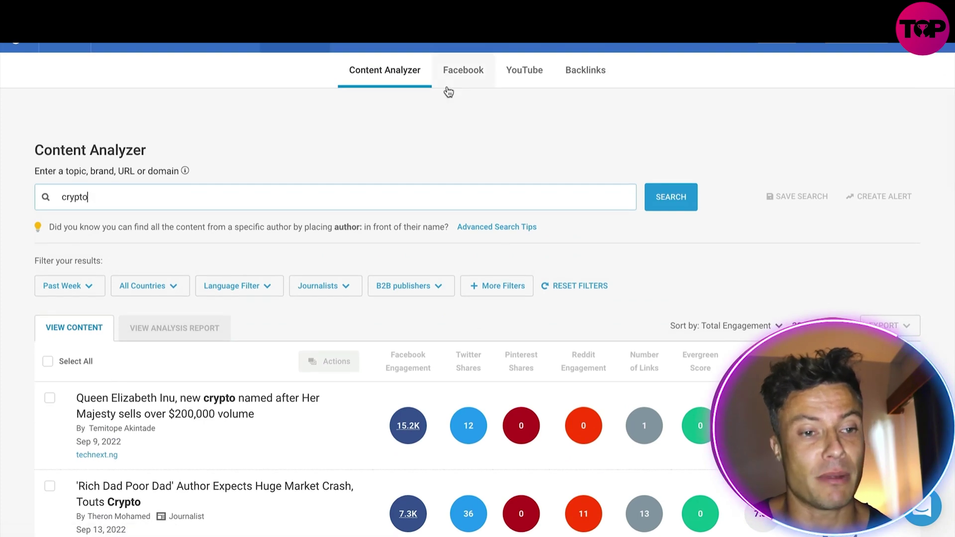
Search Content Analyzer for 'bitcoin' and scroll through the past-year results
mouse_move(371, 48)
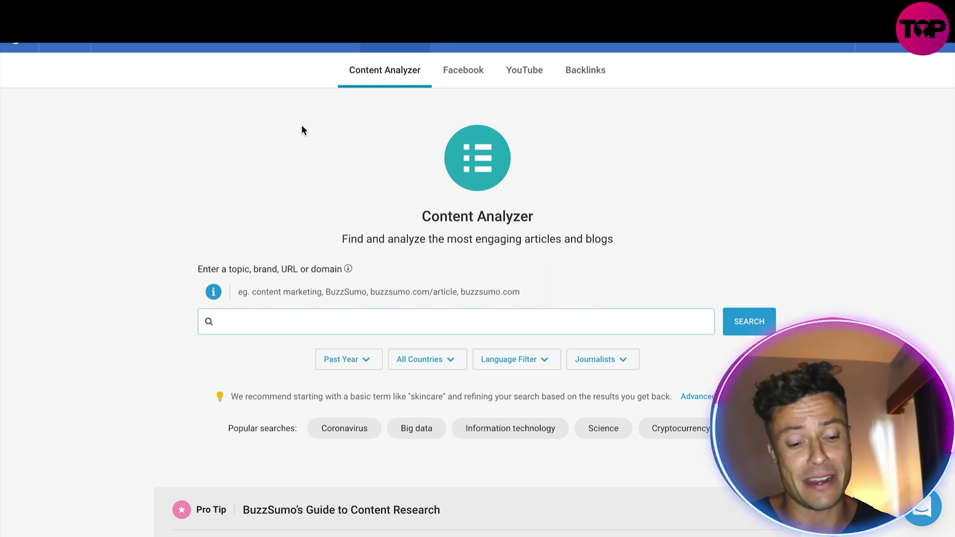
type("bitcoin")
key("Return")
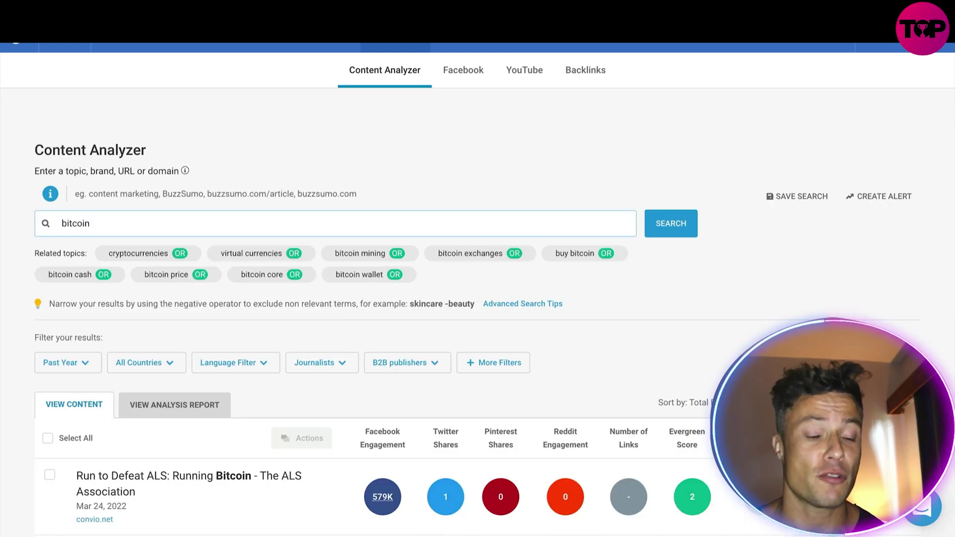
scroll(284, 292, "down", 3)
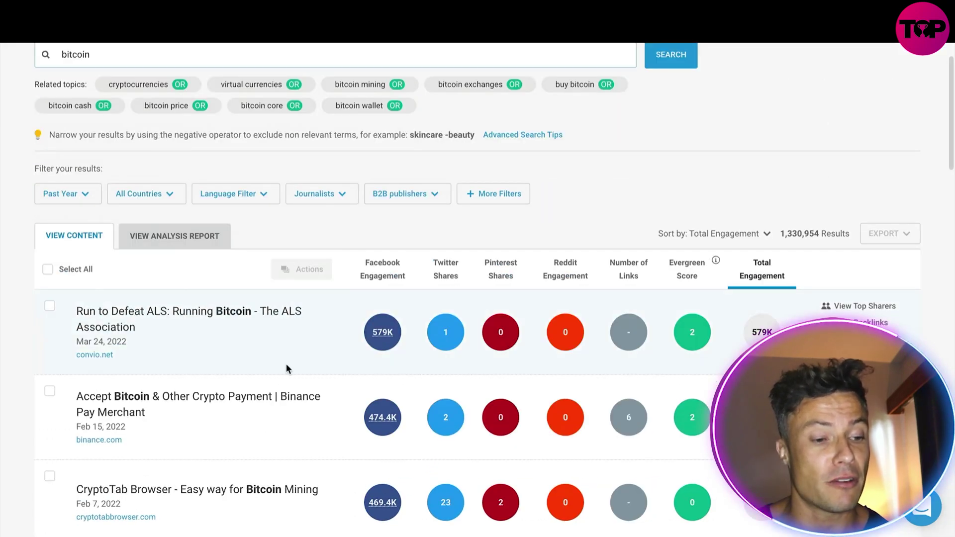
scroll(511, 338, "down", 3)
scroll(426, 470, "down", 2)
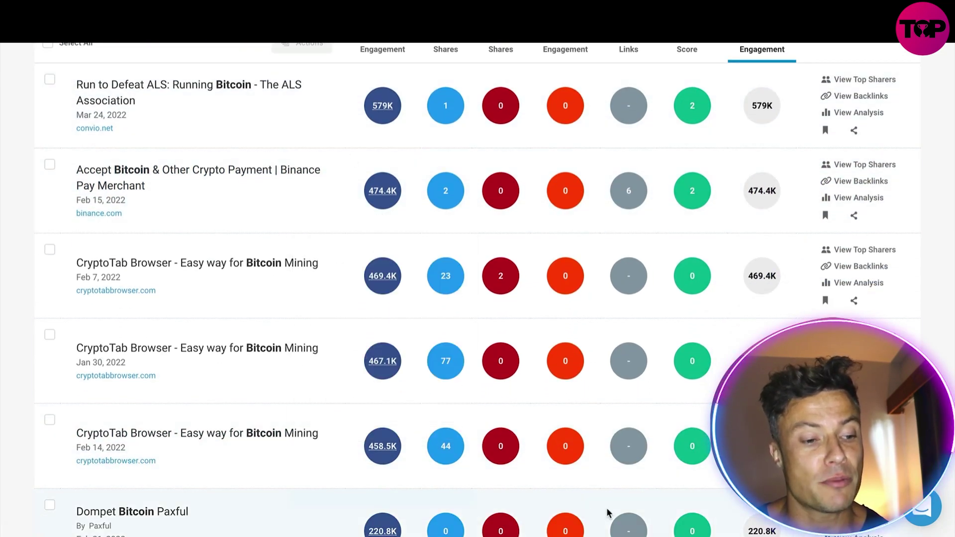
scroll(610, 480, "down", 2)
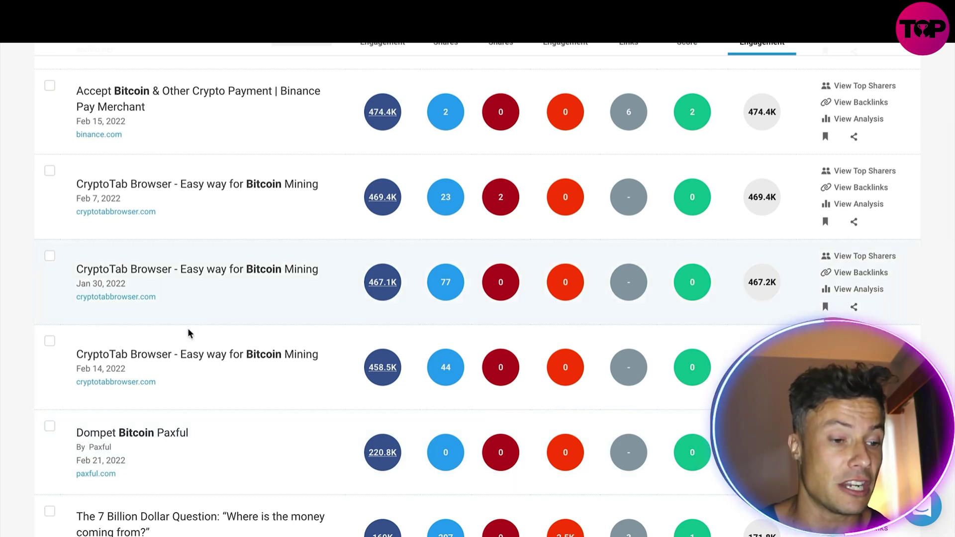
scroll(365, 398, "down", 3)
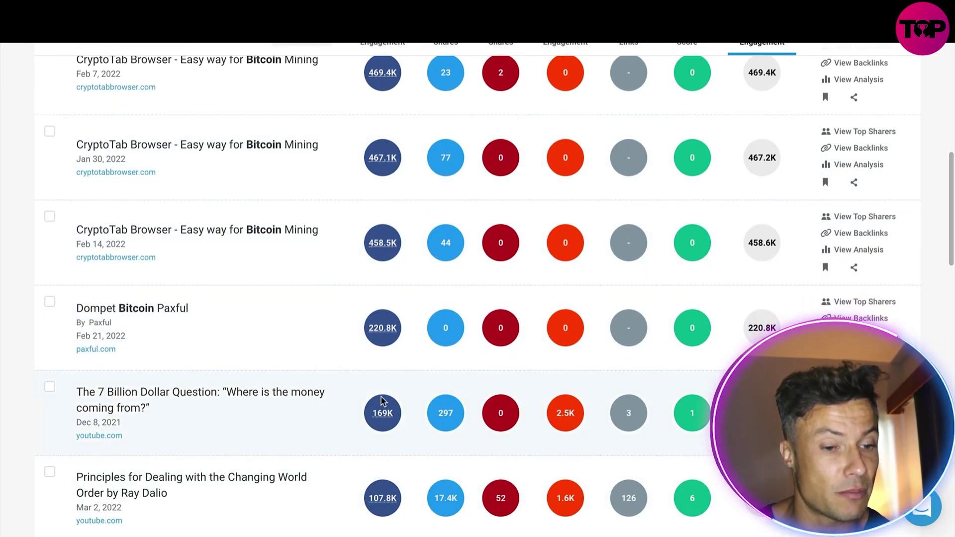
scroll(398, 490, "down", 2)
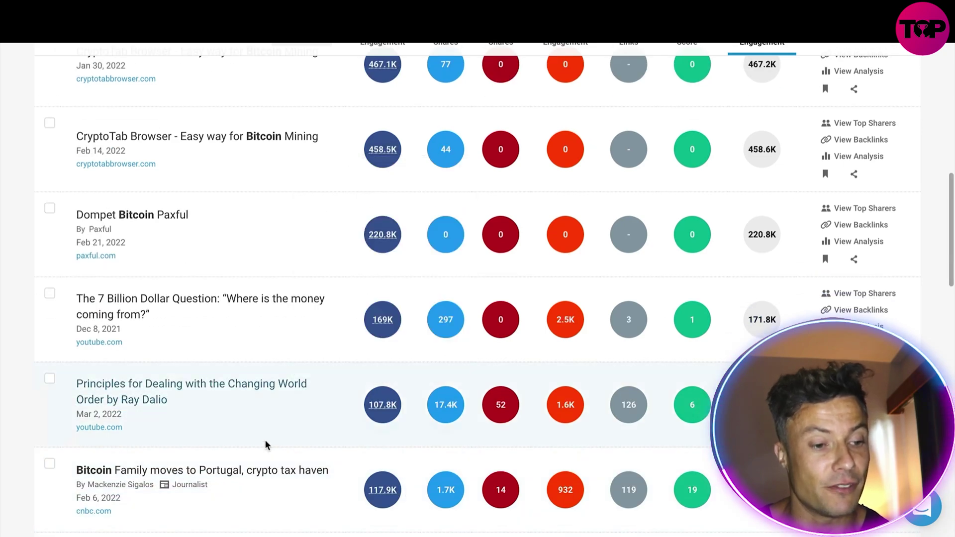
scroll(371, 421, "up", 5)
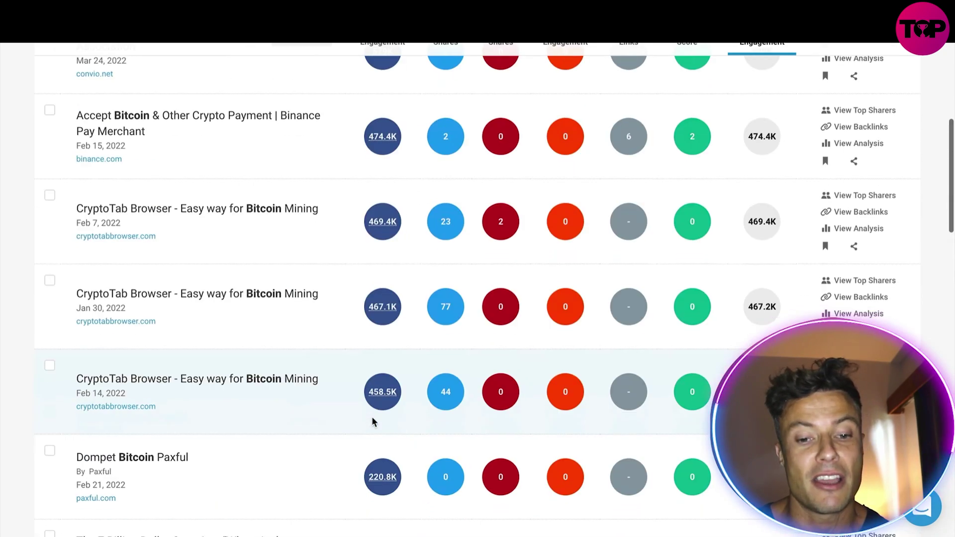
scroll(372, 418, "up", 9)
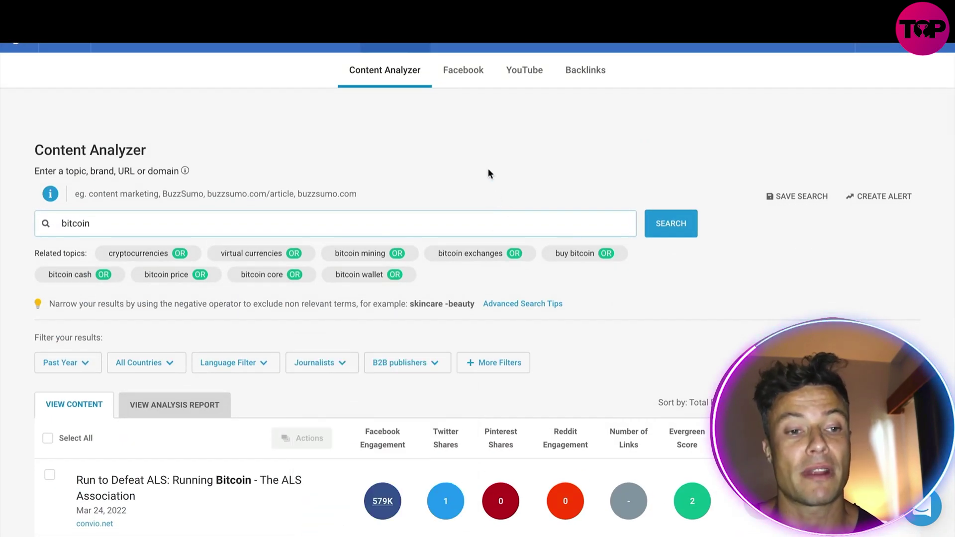
Go to the YouTube page under the Content menu
mouse_move(471, 47)
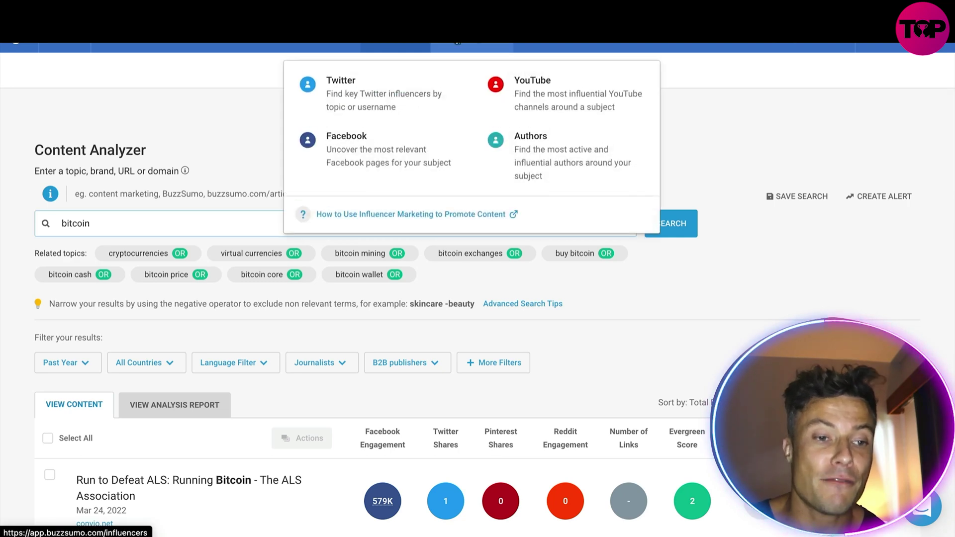
mouse_move(395, 48)
left_click(501, 96)
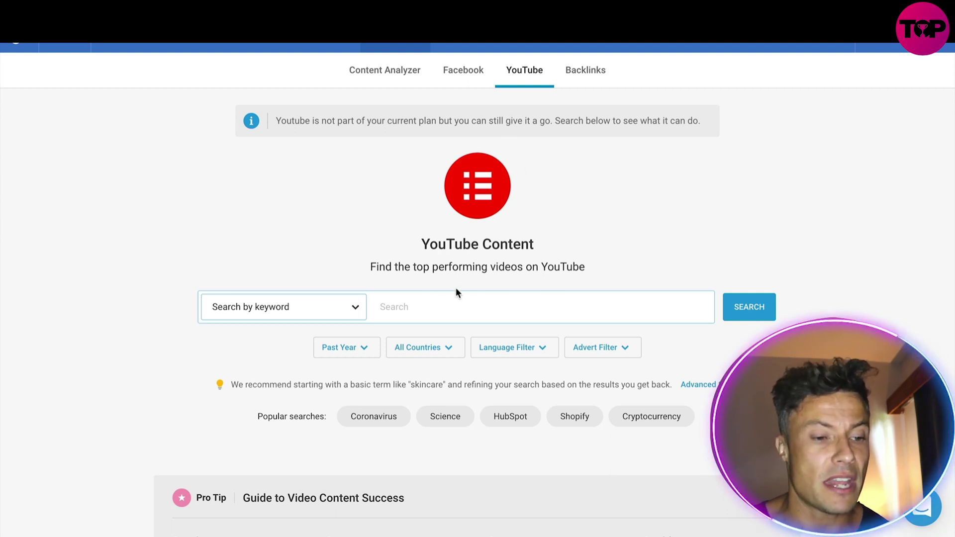
Search YouTube videos for 'football' and browse the 10,000 results sorted by views
left_click(397, 306)
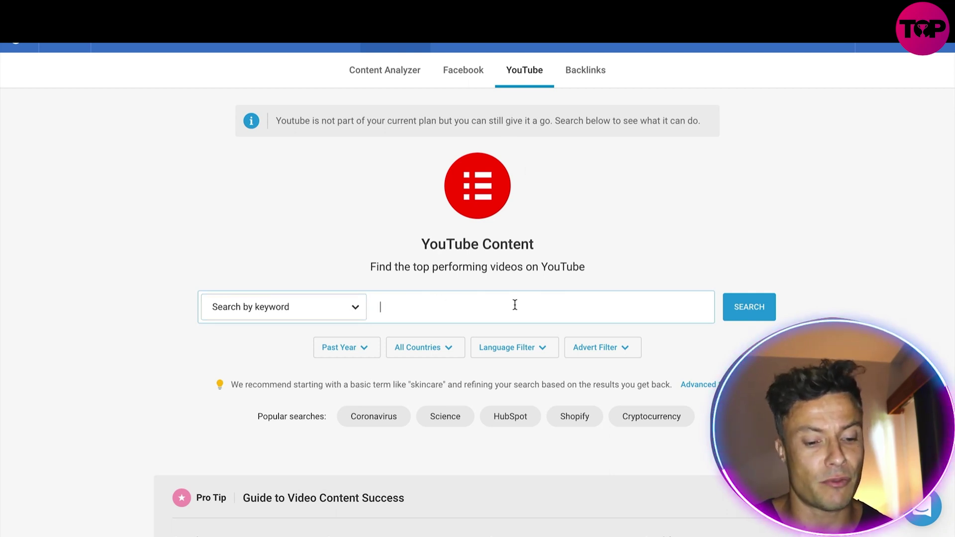
type("football")
key("Return")
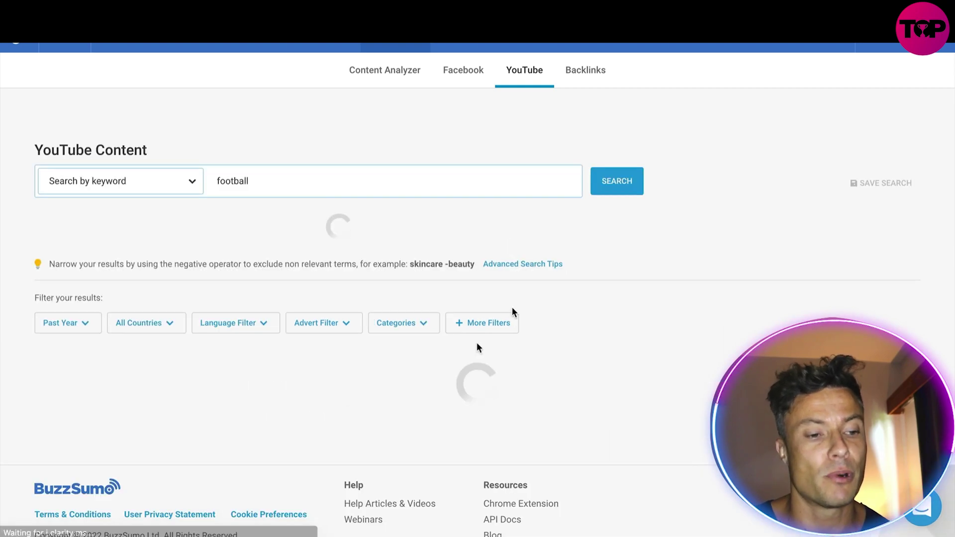
scroll(444, 357, "down", 4)
scroll(444, 357, "down", 1)
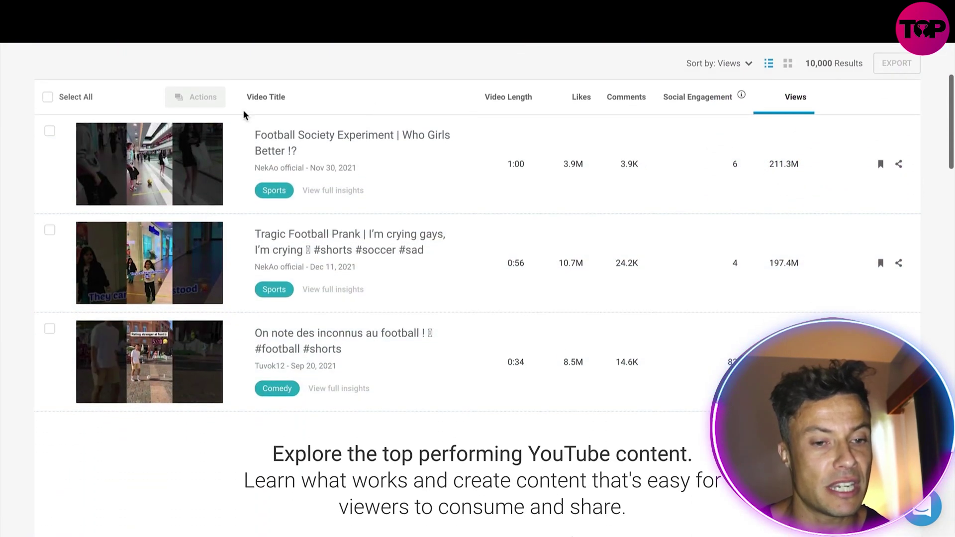
scroll(508, 318, "down", 1)
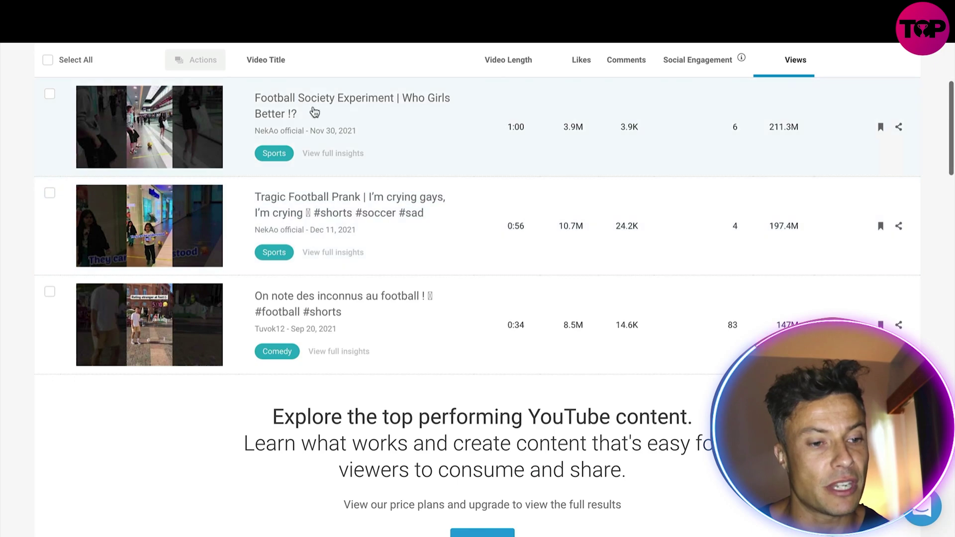
scroll(638, 363, "up", 3)
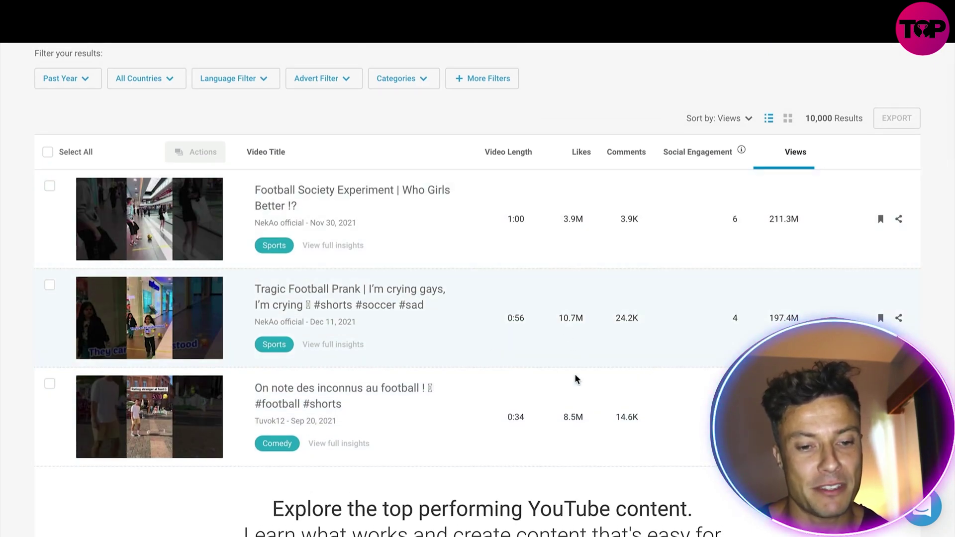
scroll(818, 319, "down", 2)
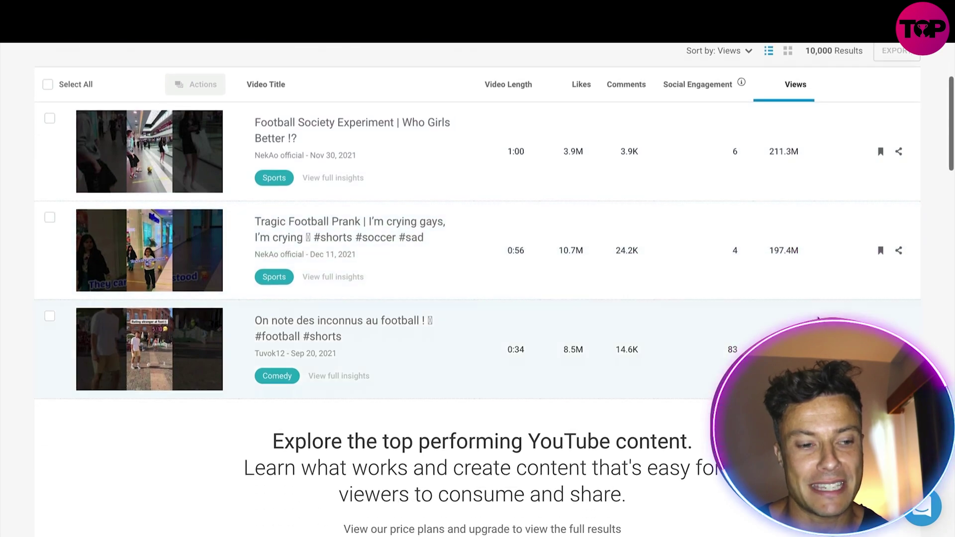
scroll(492, 318, "down", 2)
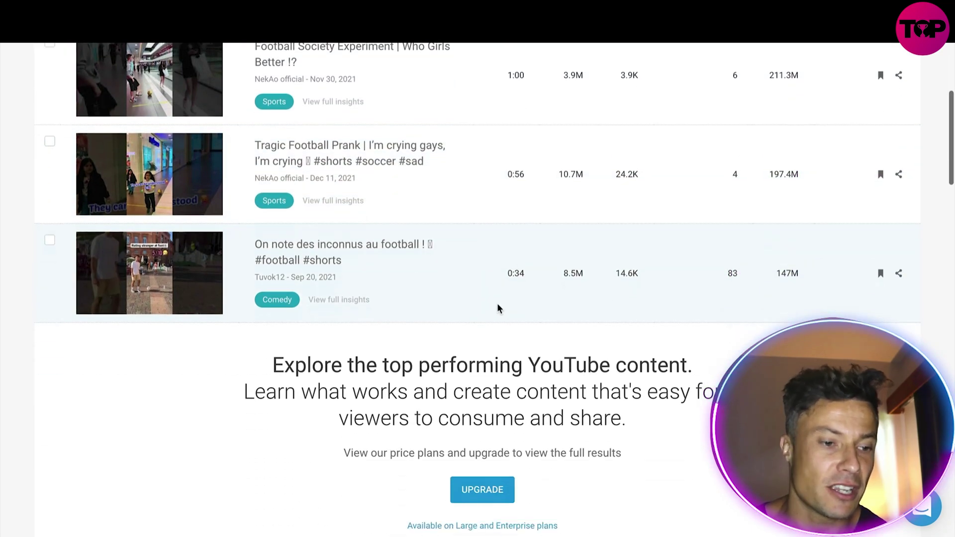
scroll(497, 303, "up", 9)
scroll(496, 306, "down", 1)
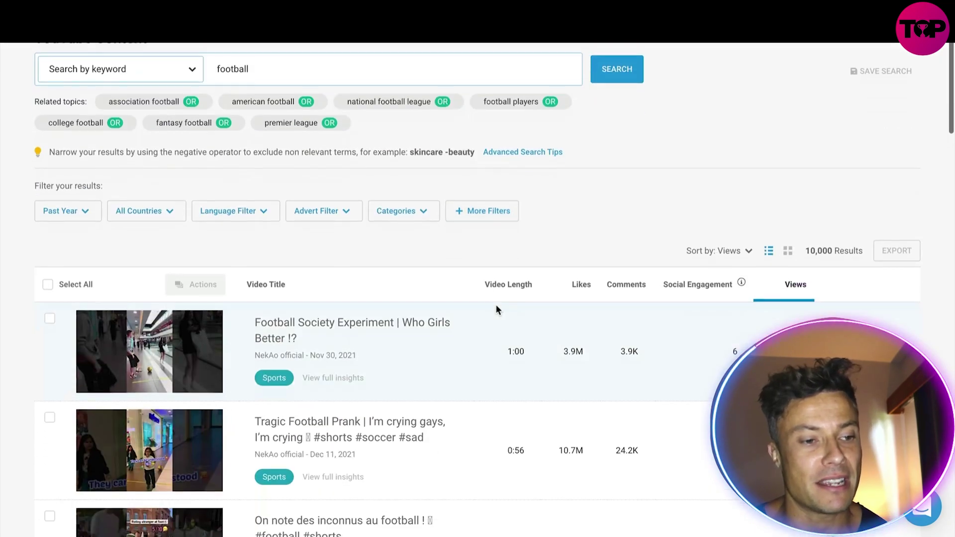
scroll(497, 308, "down", 1)
scroll(547, 378, "down", 2)
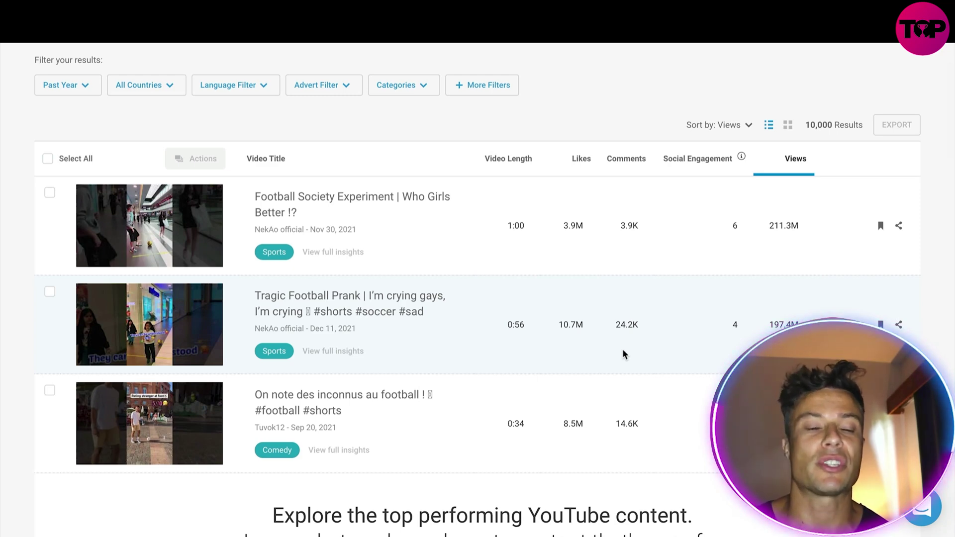
scroll(524, 204, "up", 5)
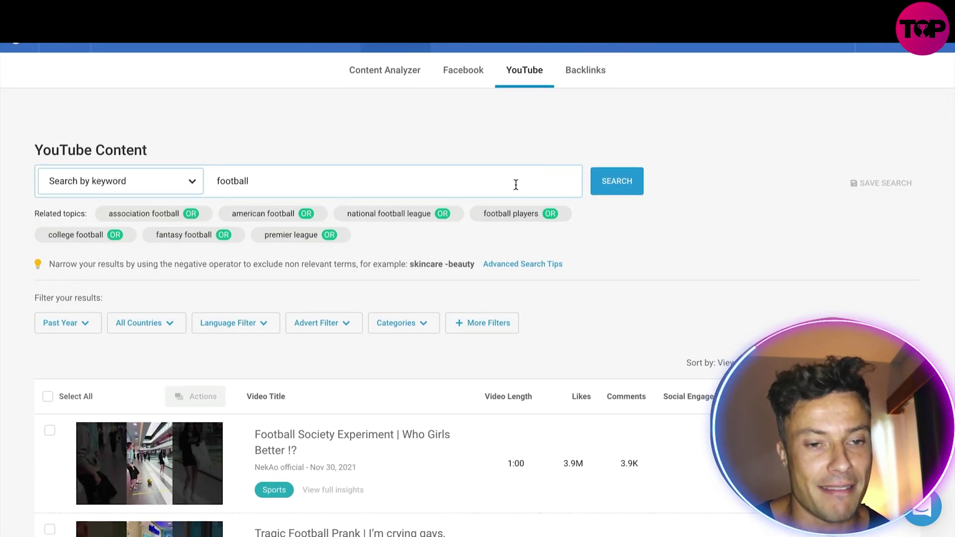
Visit the Backlinks page, then switch to the Twitter influencer search for crypto
left_click(585, 70)
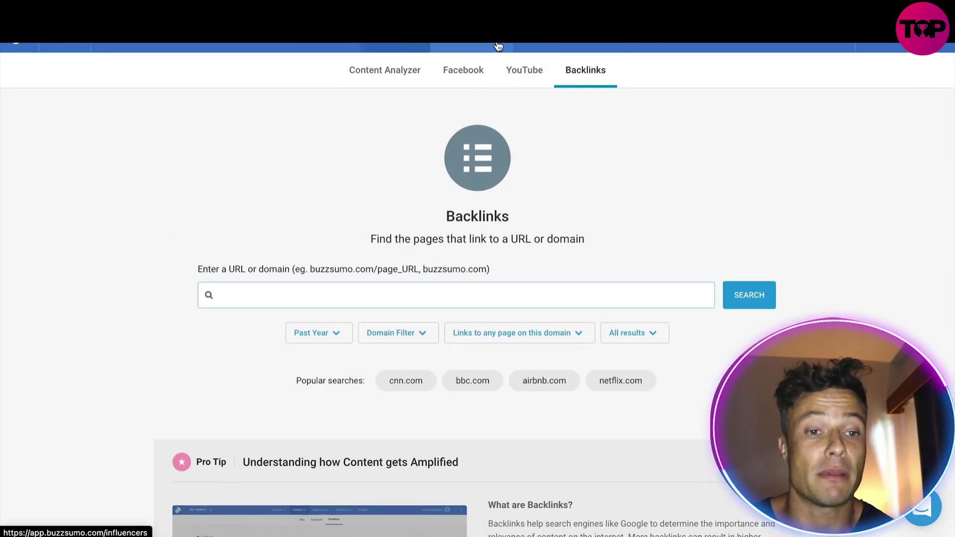
mouse_move(498, 46)
left_click(421, 89)
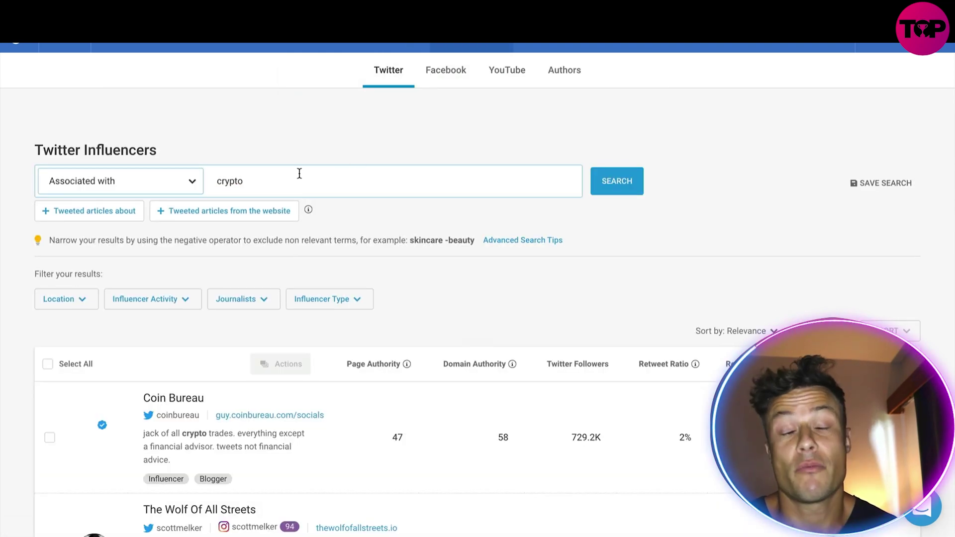
Scroll through the crypto Twitter influencers, then switch to the Facebook influencers page
scroll(297, 177, "down", 4)
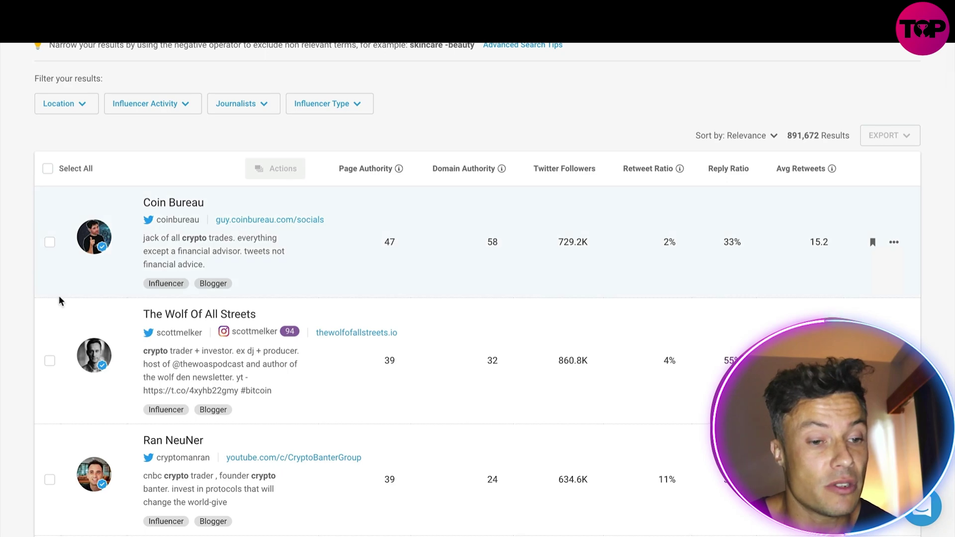
scroll(499, 322, "down", 7)
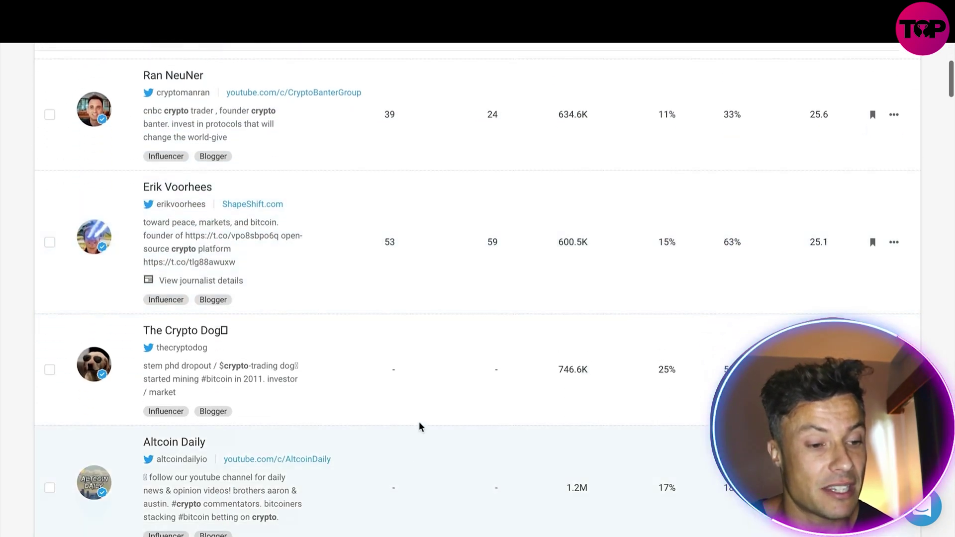
scroll(419, 426, "up", 5)
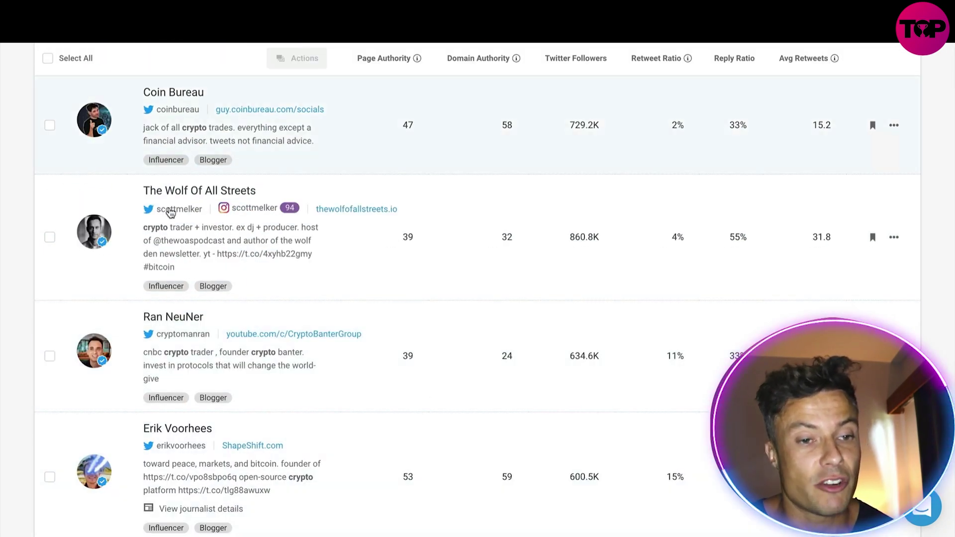
scroll(444, 351, "down", 7)
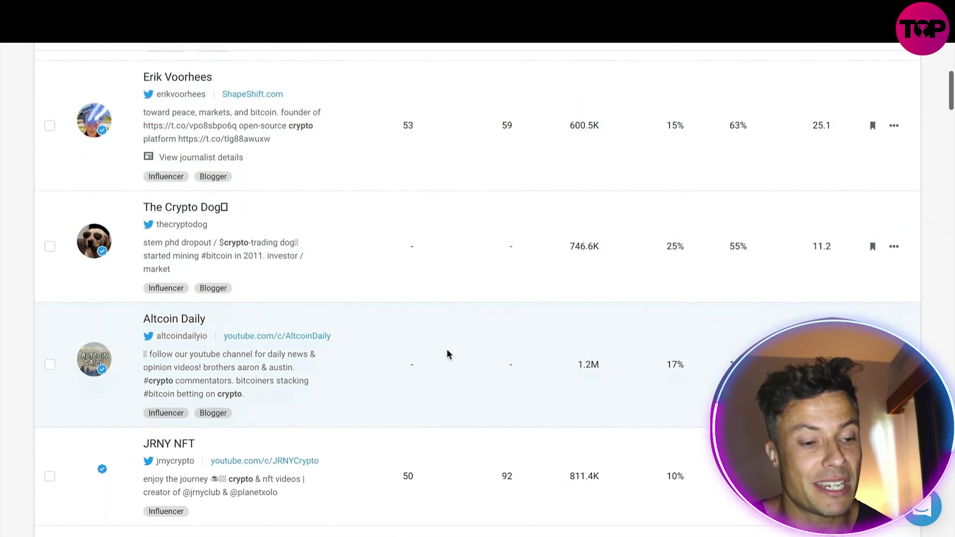
scroll(554, 261, "up", 7)
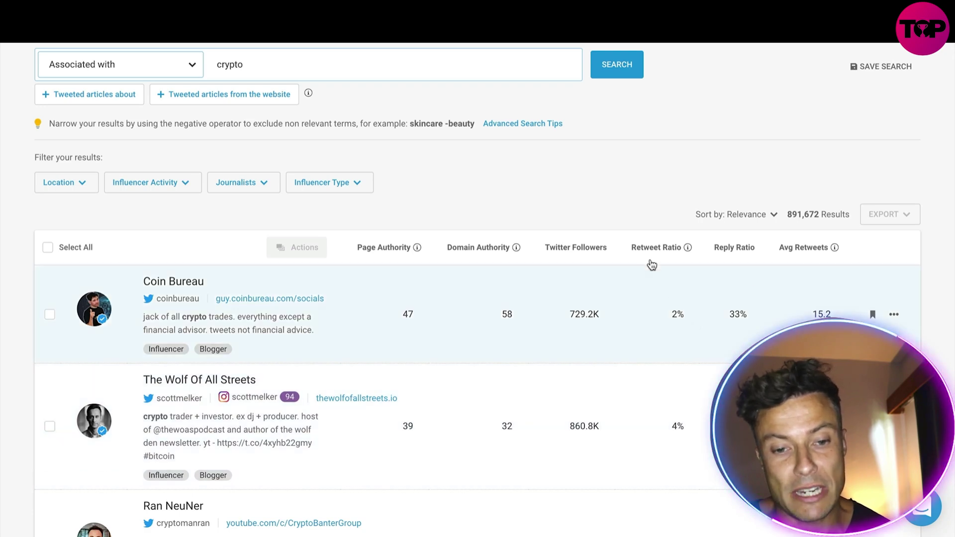
scroll(661, 355, "down", 10)
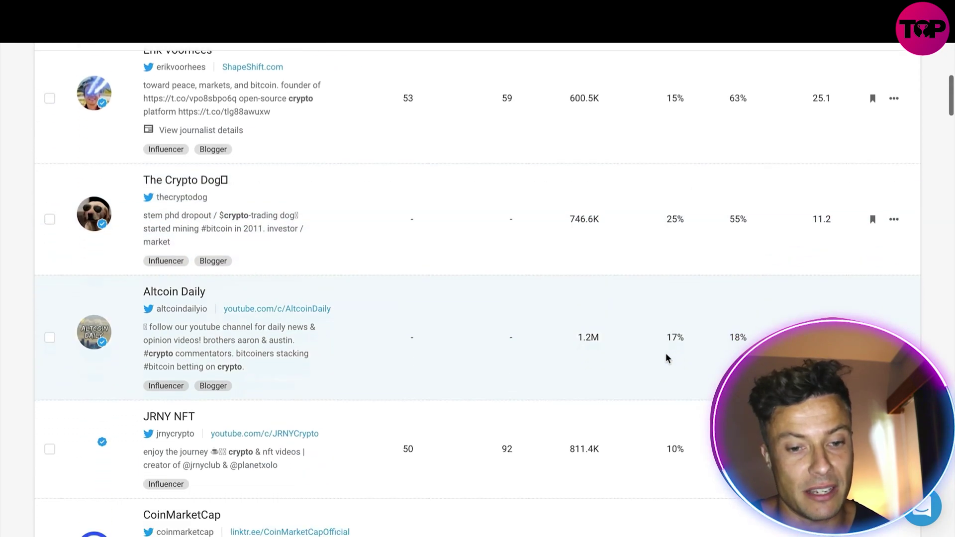
scroll(665, 353, "down", 6)
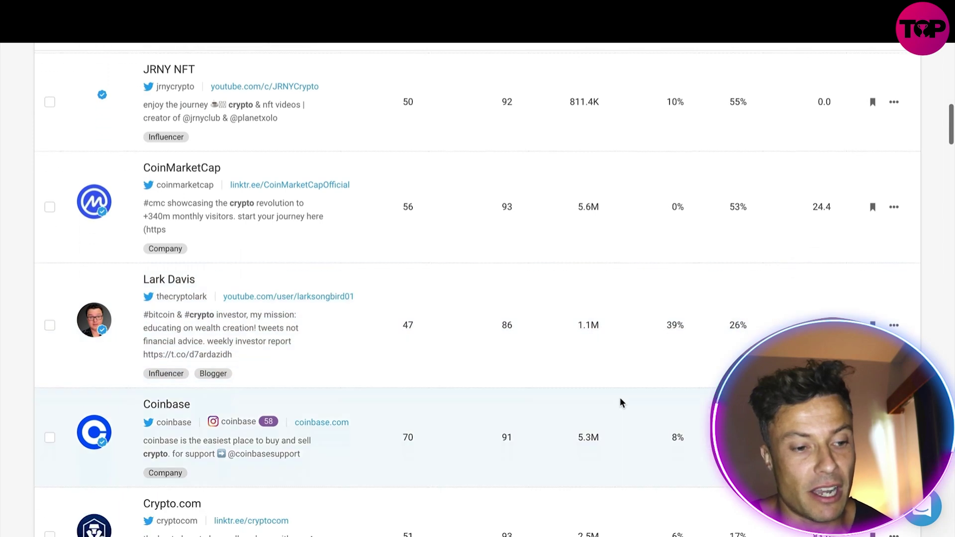
scroll(620, 398, "down", 1)
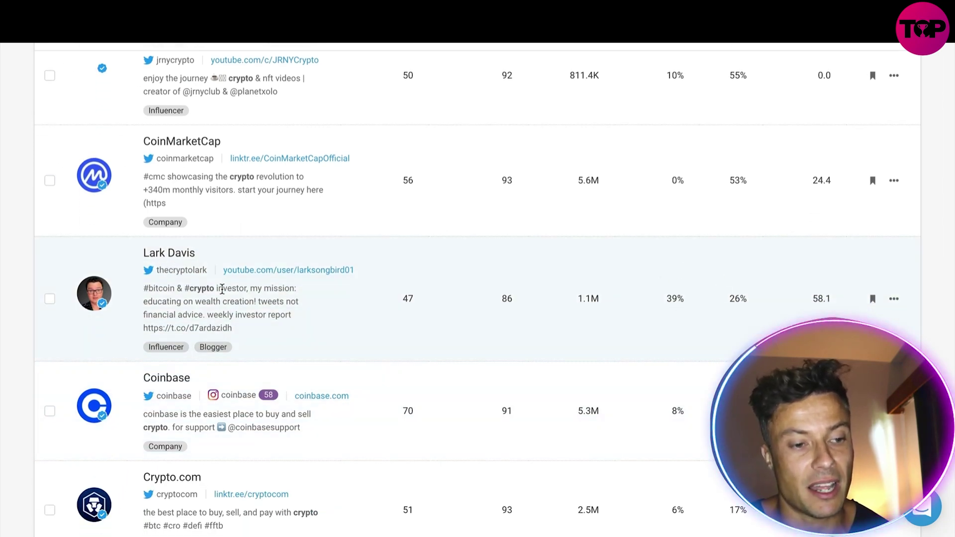
scroll(655, 371, "down", 3)
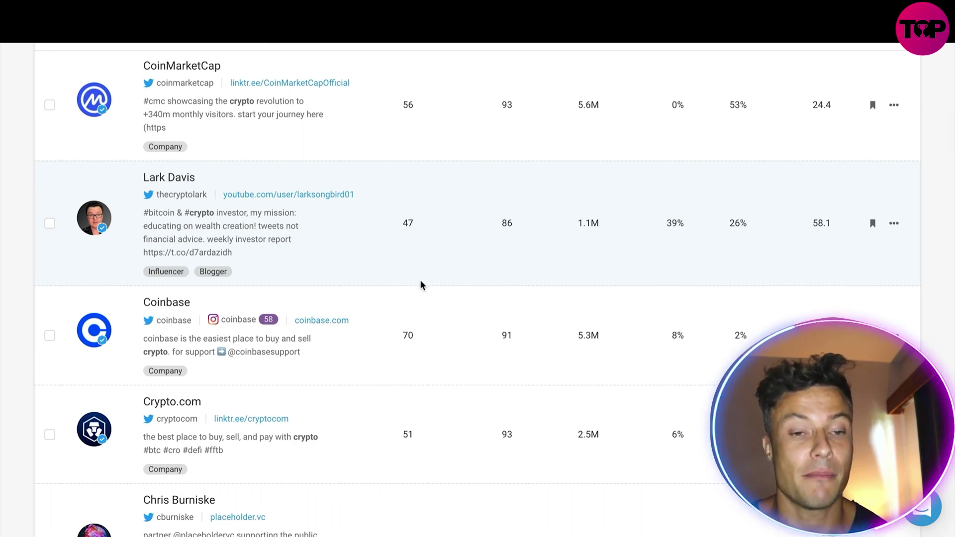
scroll(418, 281, "up", 15)
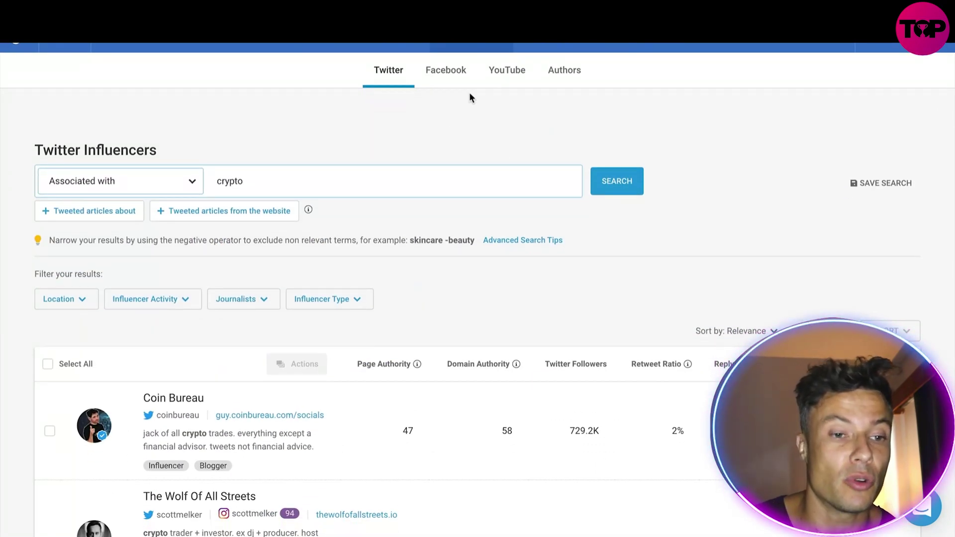
left_click(453, 75)
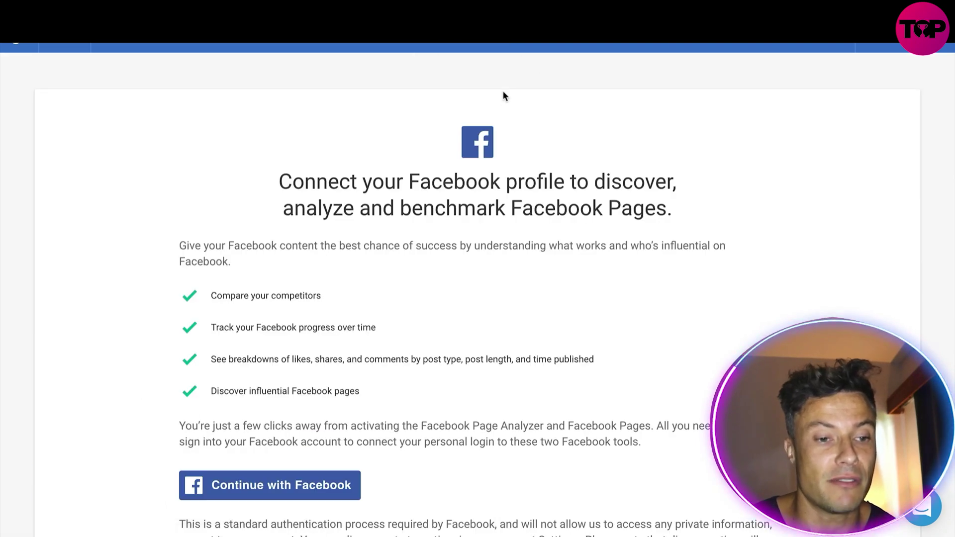
Switch from the Facebook connect page to the YouTube channel influencer search for crypto
scroll(499, 145, "up", 1)
scroll(499, 145, "down", 4)
scroll(560, 124, "up", 2)
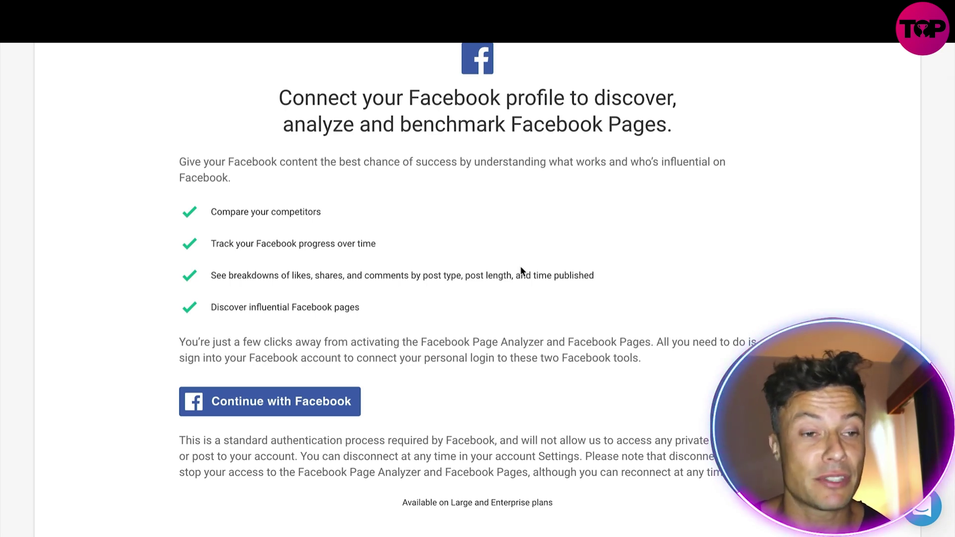
scroll(520, 266, "up", 2)
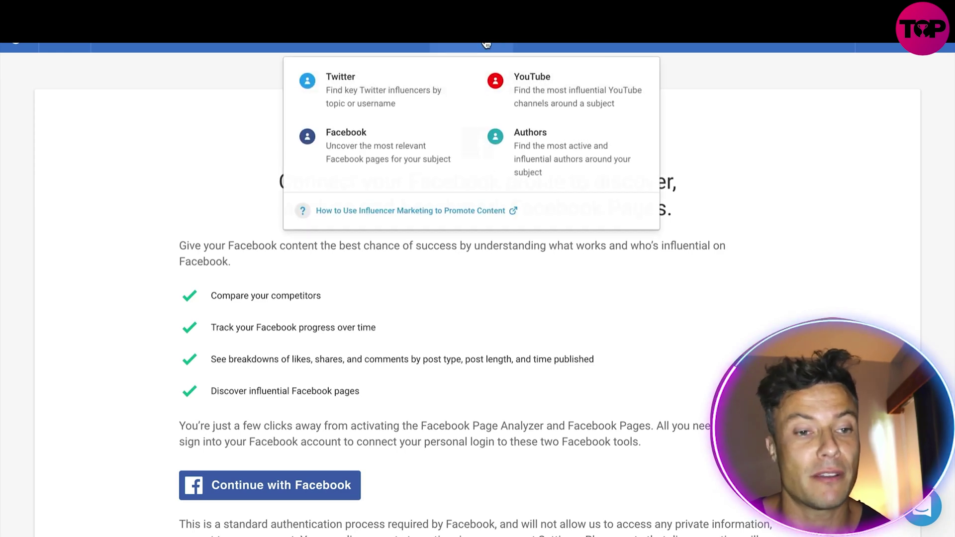
left_click(513, 151)
Scroll the YouTube channel results and bring up the $299/month upgrade dialog
scroll(509, 246, "down", 5)
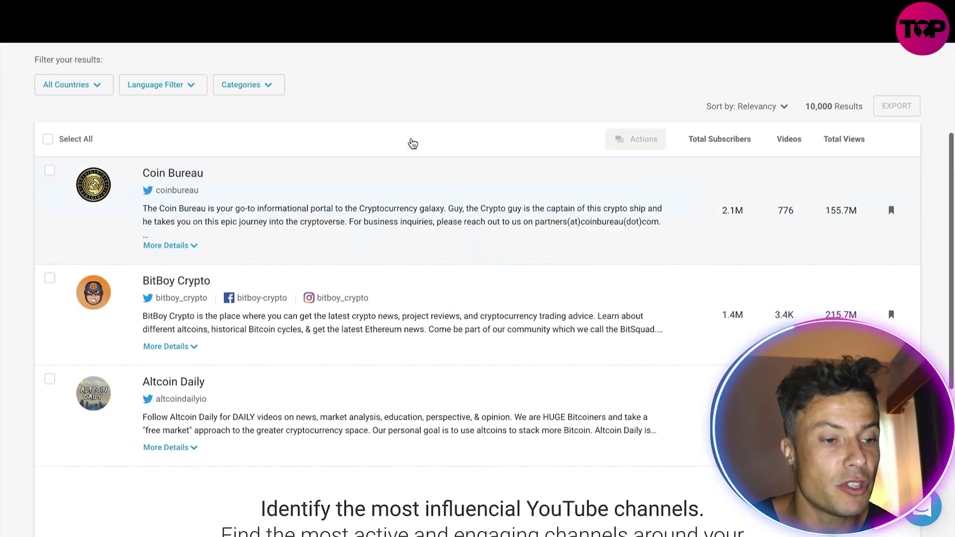
scroll(262, 477, "down", 2)
scroll(262, 477, "down", 5)
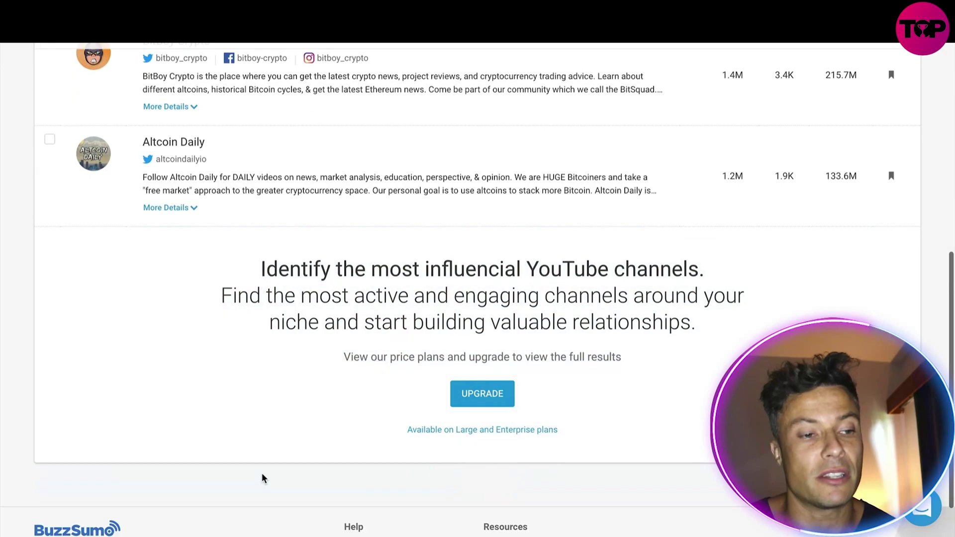
scroll(537, 279, "up", 8)
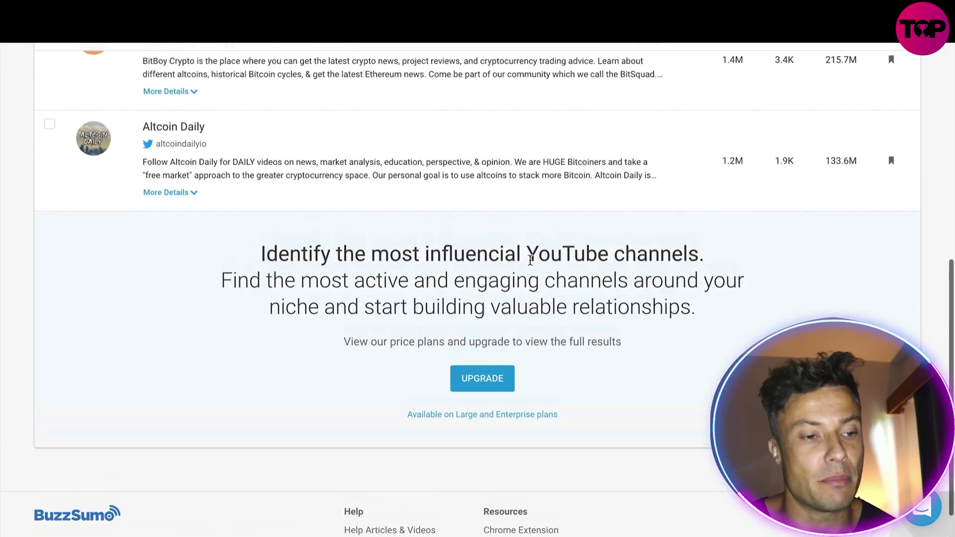
scroll(529, 260, "down", 3)
scroll(532, 270, "down", 5)
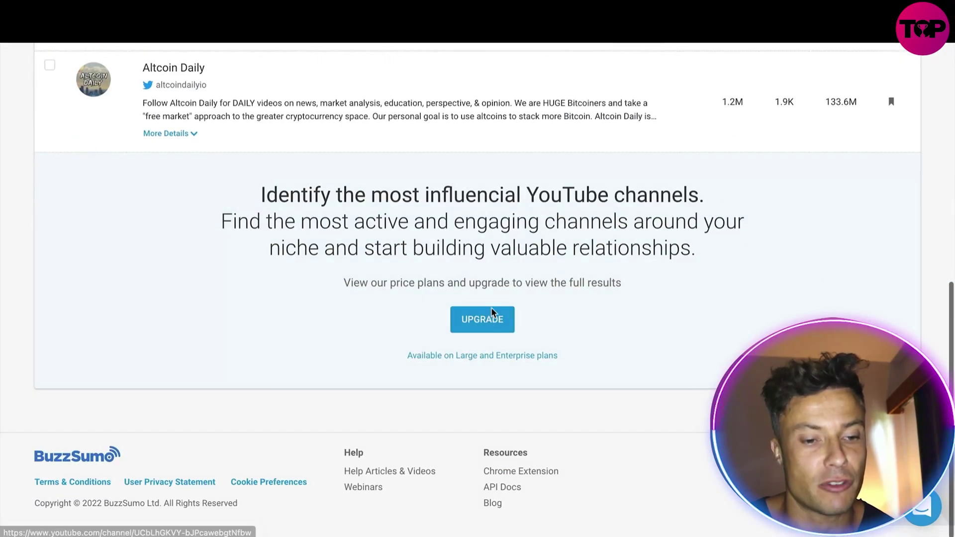
left_click(485, 332)
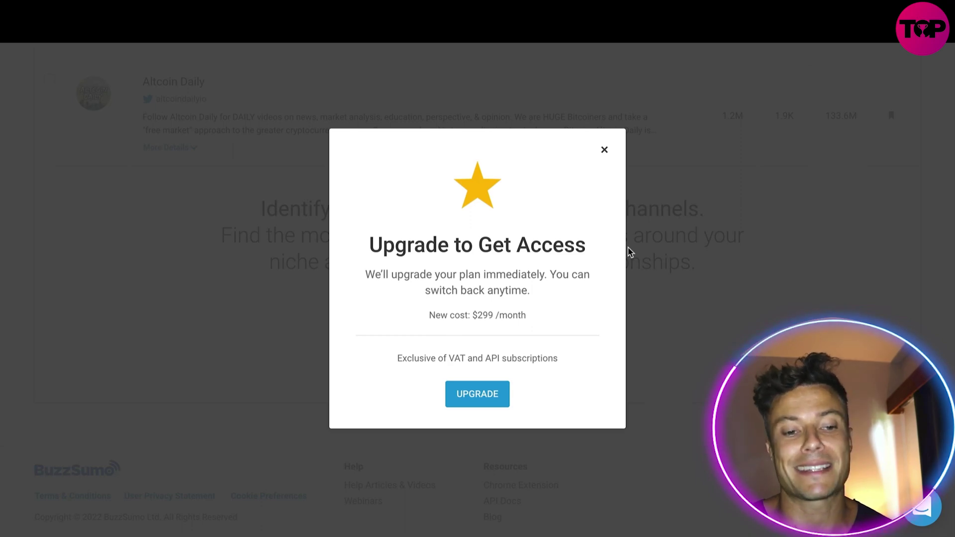